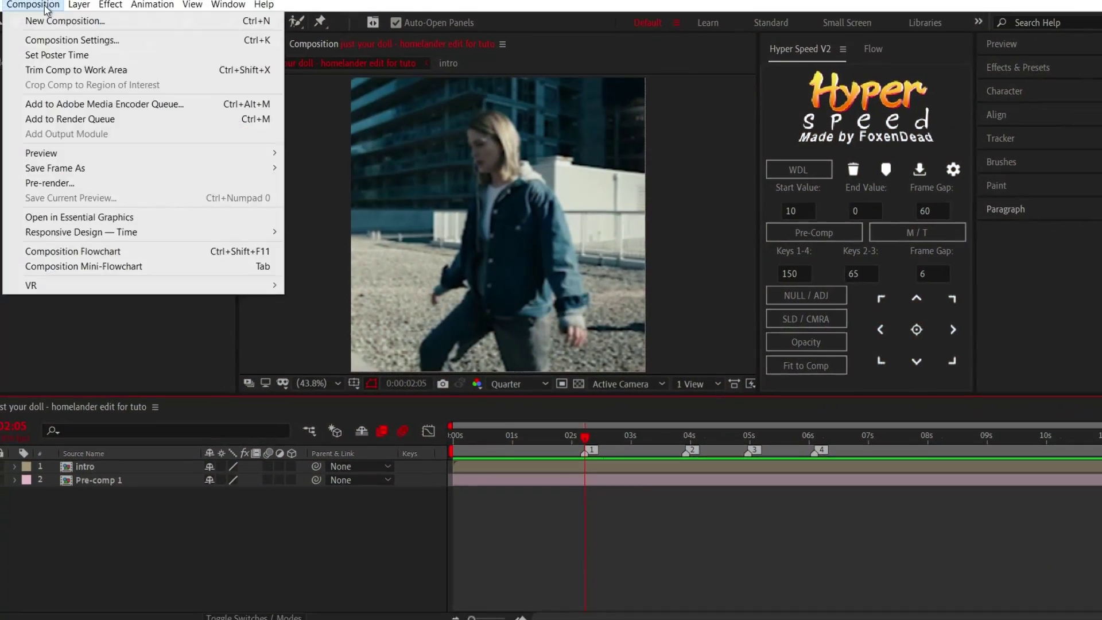
Step: Add a new text layer starting at 2:05, cut off at about 3:23
{"action": "left_click", "coordinate": [71, 40]}
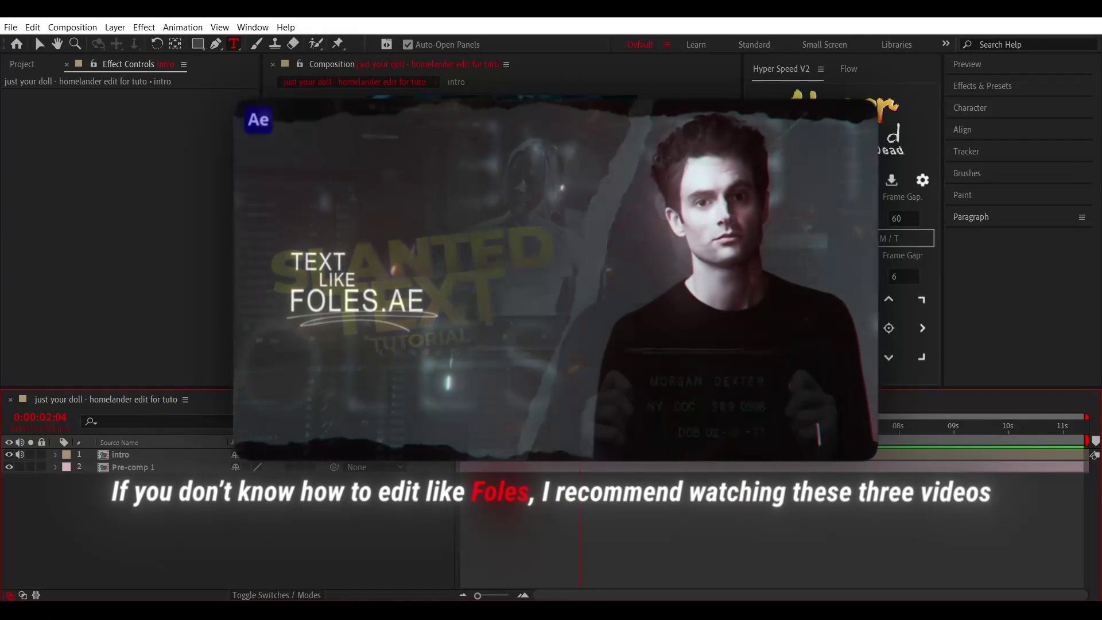
{"action": "right_click", "coordinate": [429, 339]}
{"action": "mouse_move", "coordinate": [551, 347]}
{"action": "left_click", "coordinate": [628, 363]}
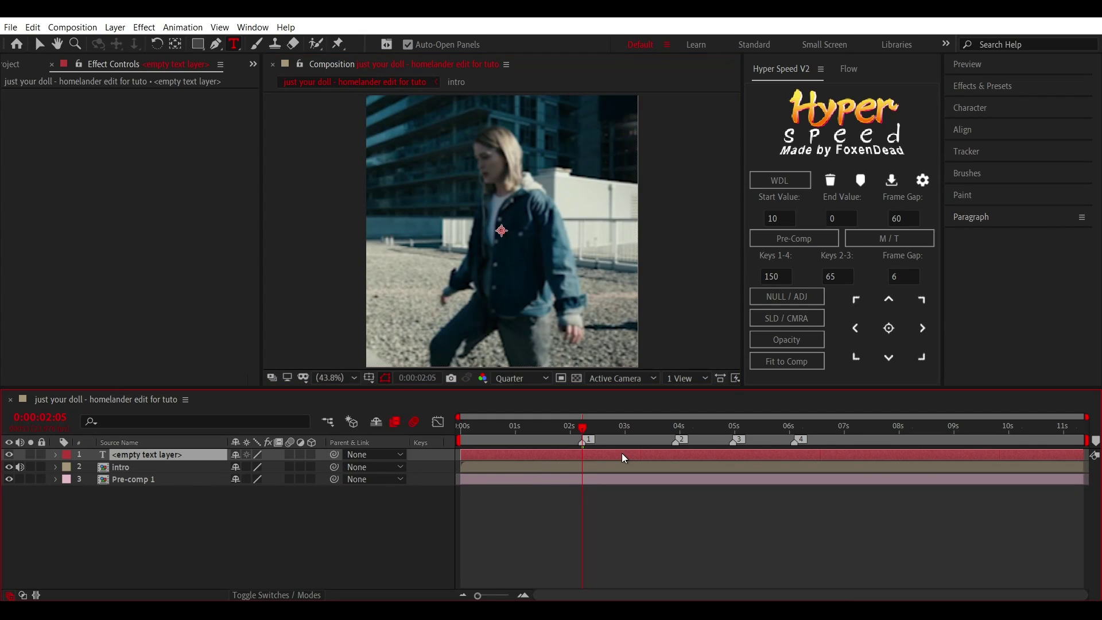
{"action": "key", "text": "alt+bracketleft"}
{"action": "mouse_move", "coordinate": [656, 432]}
{"action": "left_mouse_down"}
{"action": "mouse_move", "coordinate": [679, 437]}
{"action": "mouse_move", "coordinate": [636, 432]}
{"action": "left_mouse_up"}
{"action": "key", "text": "ctrl+shift+d"}
{"action": "key", "text": "Delete"}
Step: Type 'hey Chelsea' into the text layer and left-align it
{"action": "left_click", "coordinate": [637, 456]}
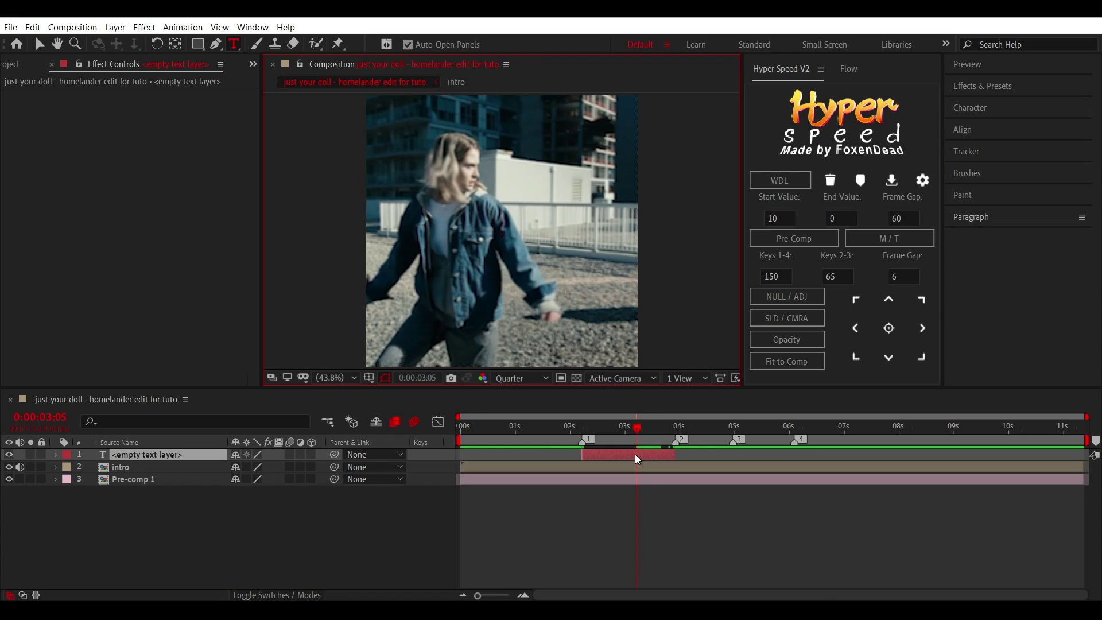
{"action": "type", "text": "hey Chelsea"}
{"action": "key", "text": "Escape"}
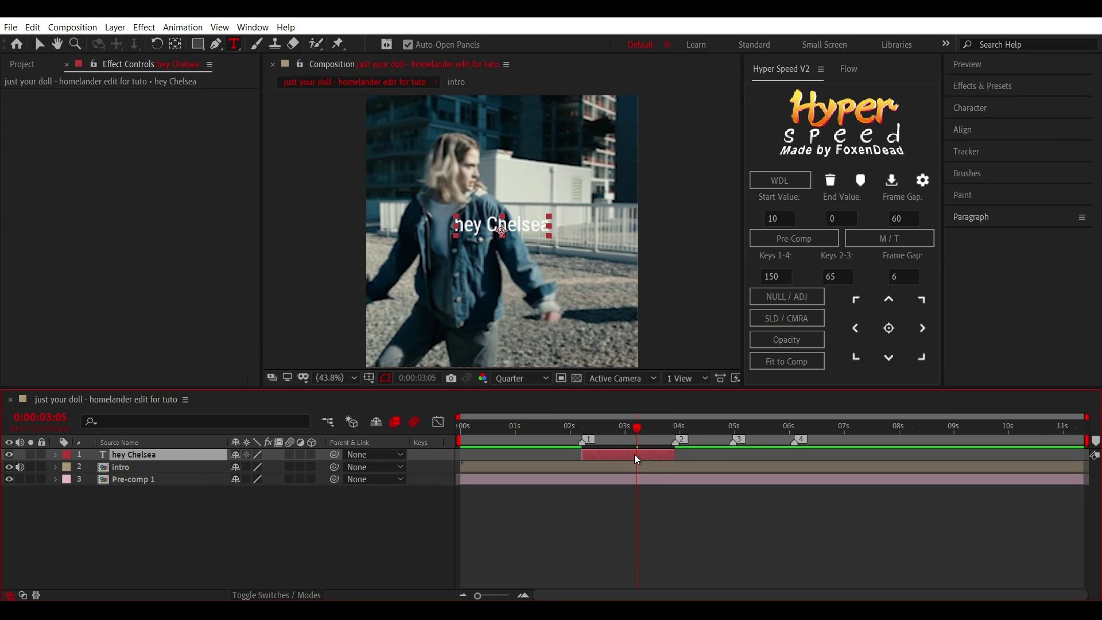
{"action": "left_click", "coordinate": [980, 221]}
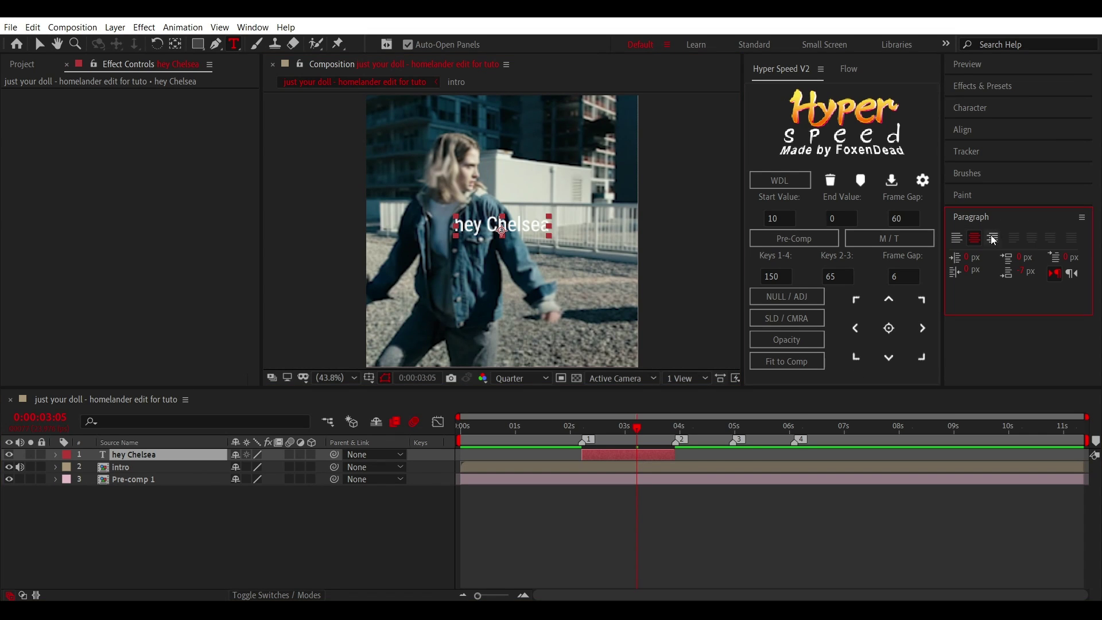
{"action": "left_click", "coordinate": [958, 241]}
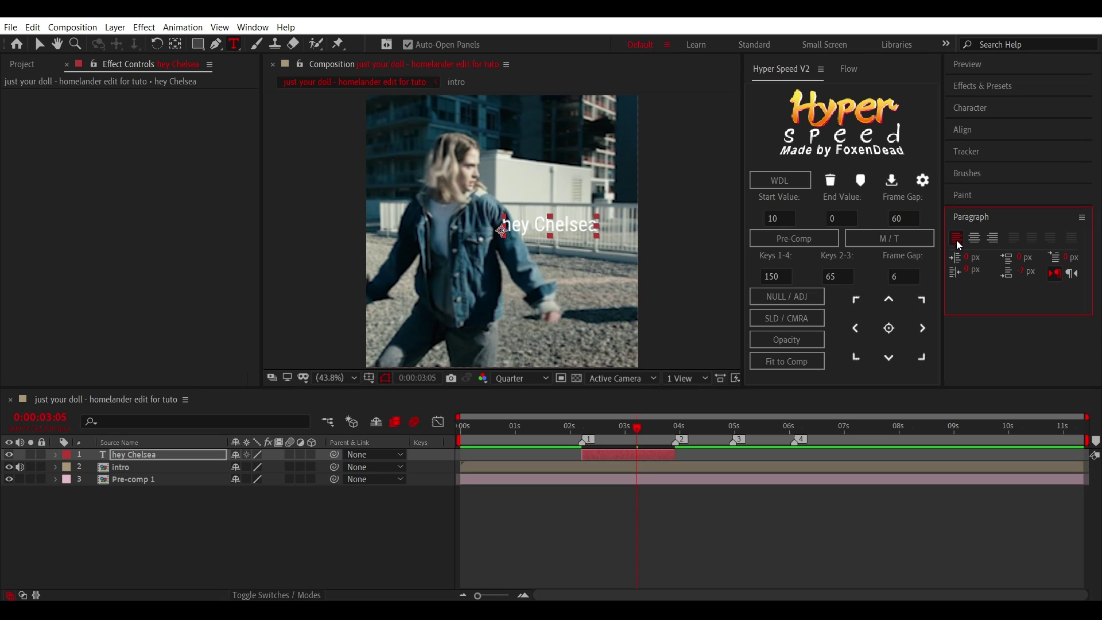
Step: Center the 'hey Chelsea' layer in the composition, with its anchor at the left edge
{"action": "left_click", "coordinate": [646, 455]}
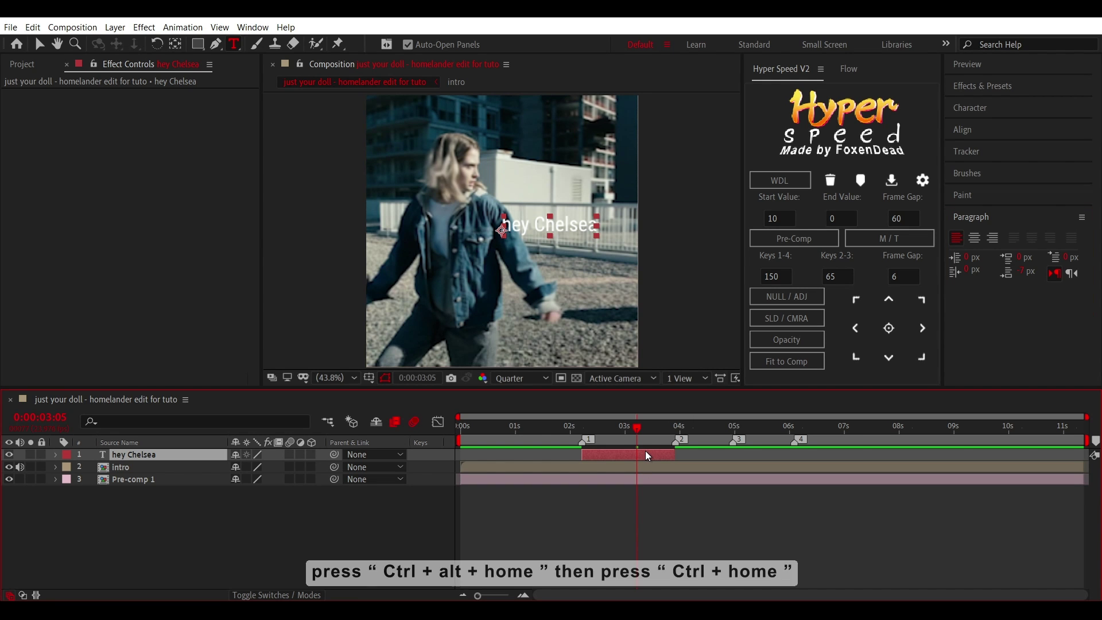
{"action": "key", "text": "ctrl+alt+Home"}
{"action": "key", "text": "ctrl+Home"}
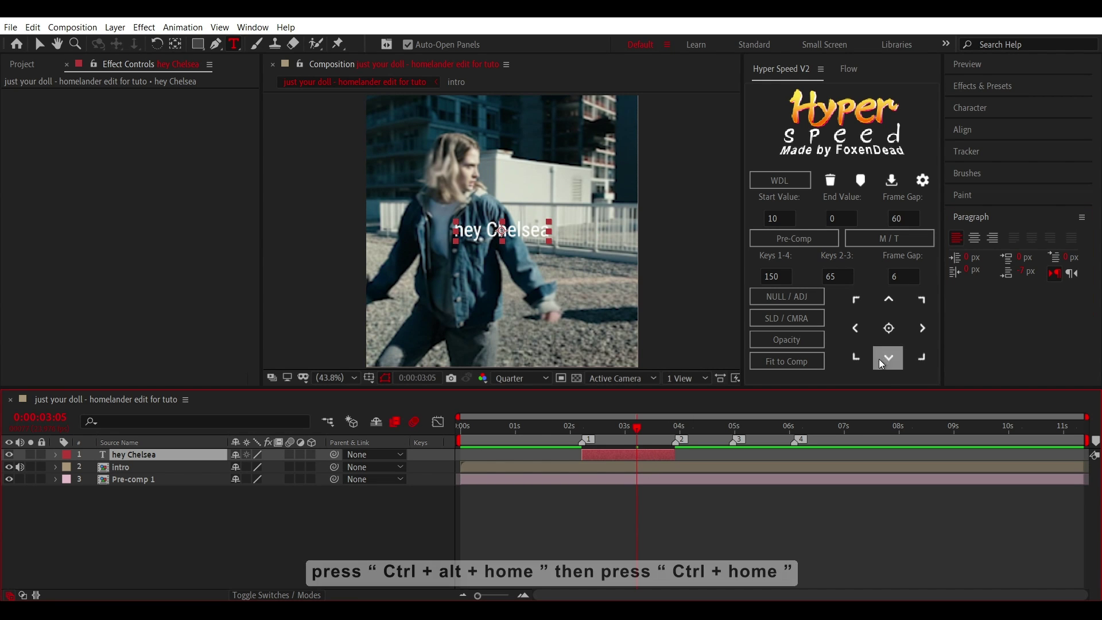
{"action": "left_click", "coordinate": [856, 328]}
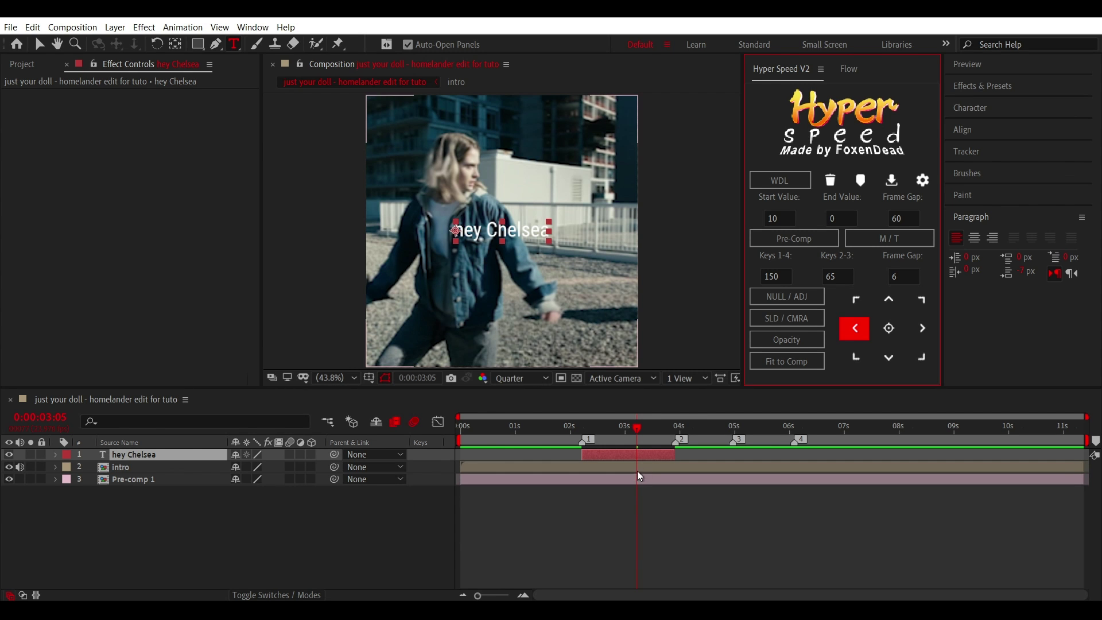
{"action": "left_click", "coordinate": [645, 458]}
{"action": "key", "text": "v"}
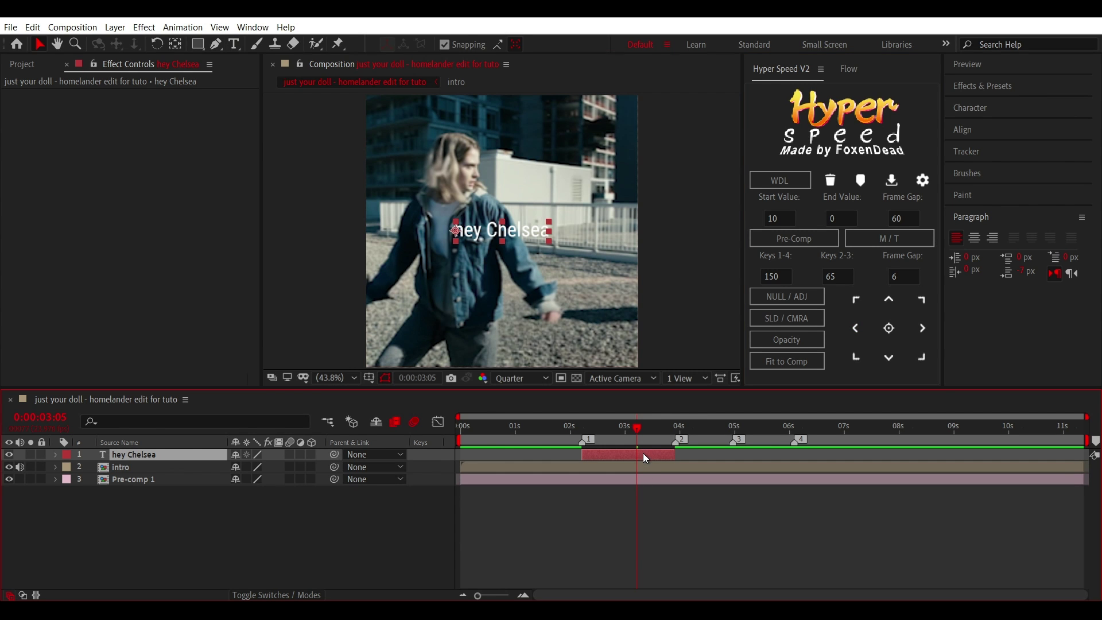
{"action": "double_click", "coordinate": [644, 455]}
Step: Make the 'hey Chelsea' text Italic at 30 px
{"action": "left_click", "coordinate": [1005, 110]}
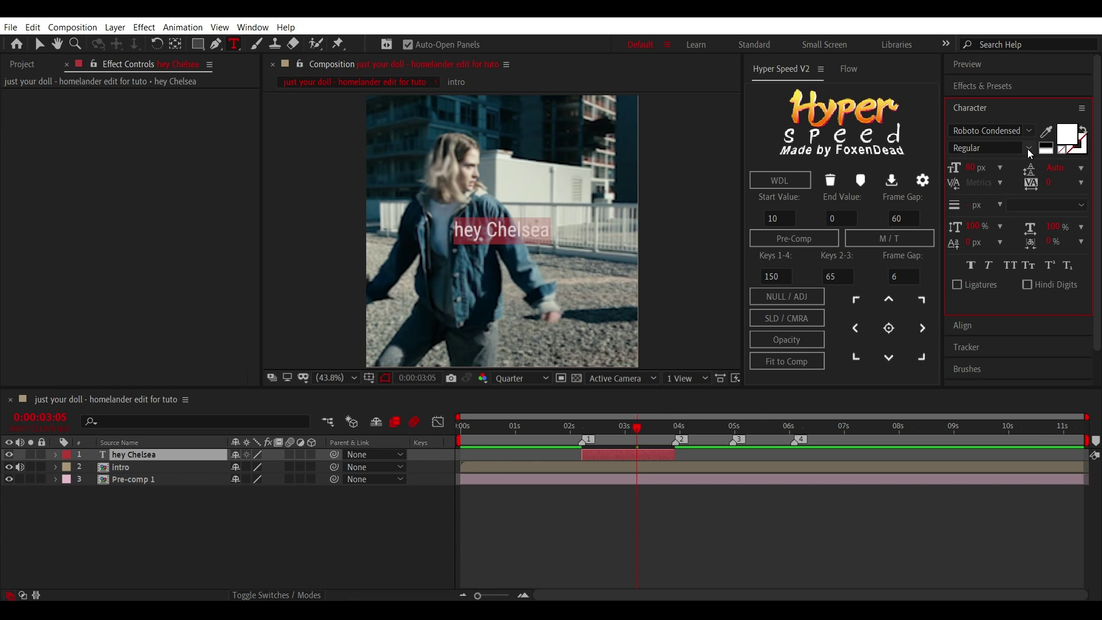
{"action": "left_click", "coordinate": [1027, 149]}
{"action": "left_click", "coordinate": [978, 212]}
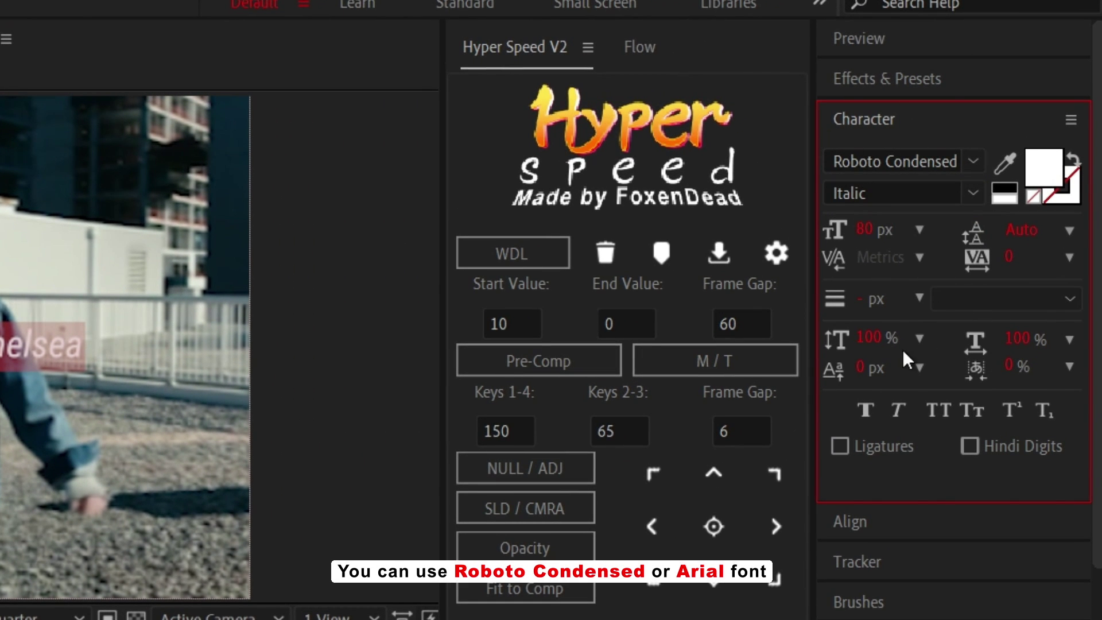
{"action": "key", "text": "Tab"}
{"action": "type", "text": "30"}
{"action": "key", "text": "Return"}
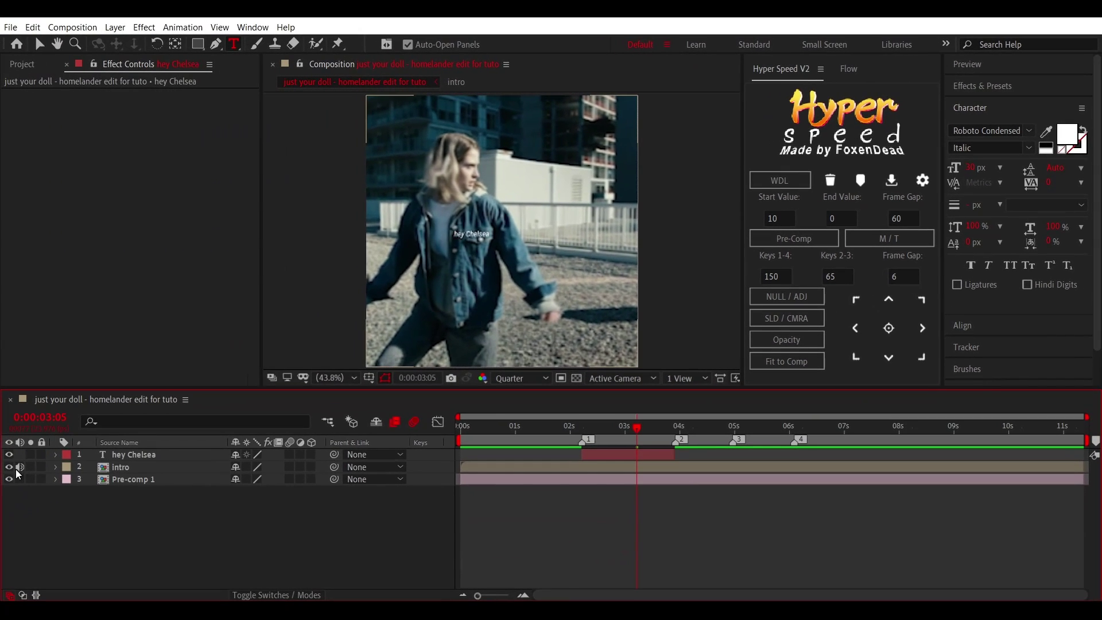
Step: Hide the intro footage layer and set the preview resolution to Full
{"action": "left_click", "coordinate": [9, 467]}
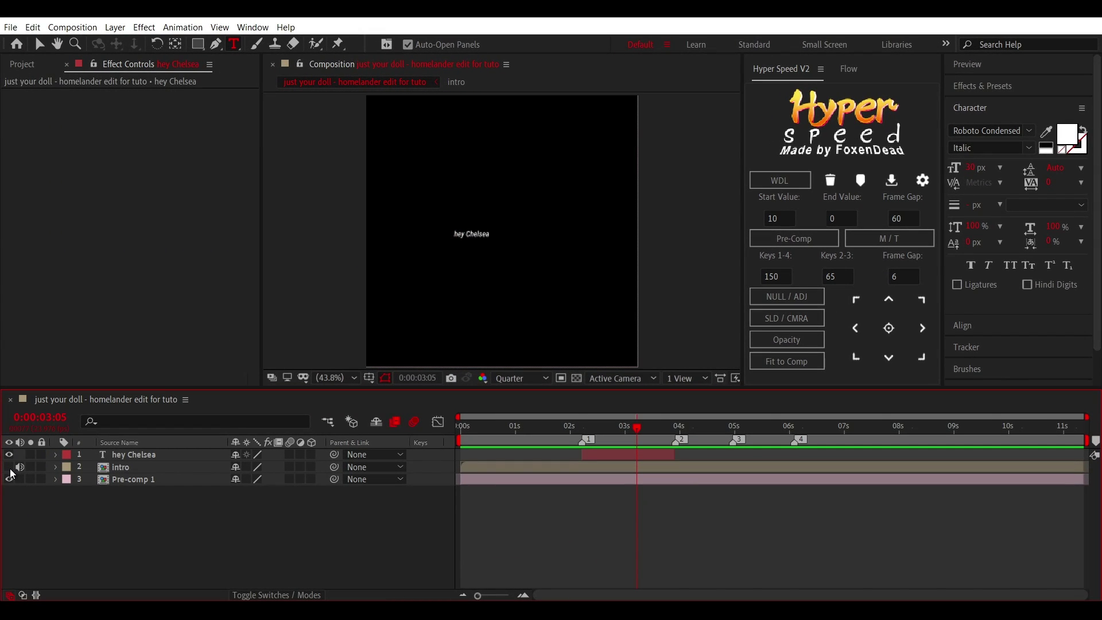
{"action": "left_click", "coordinate": [543, 379]}
{"action": "left_click", "coordinate": [544, 426]}
Step: Reset the text's anchor point to its left edge
{"action": "key", "text": "v"}
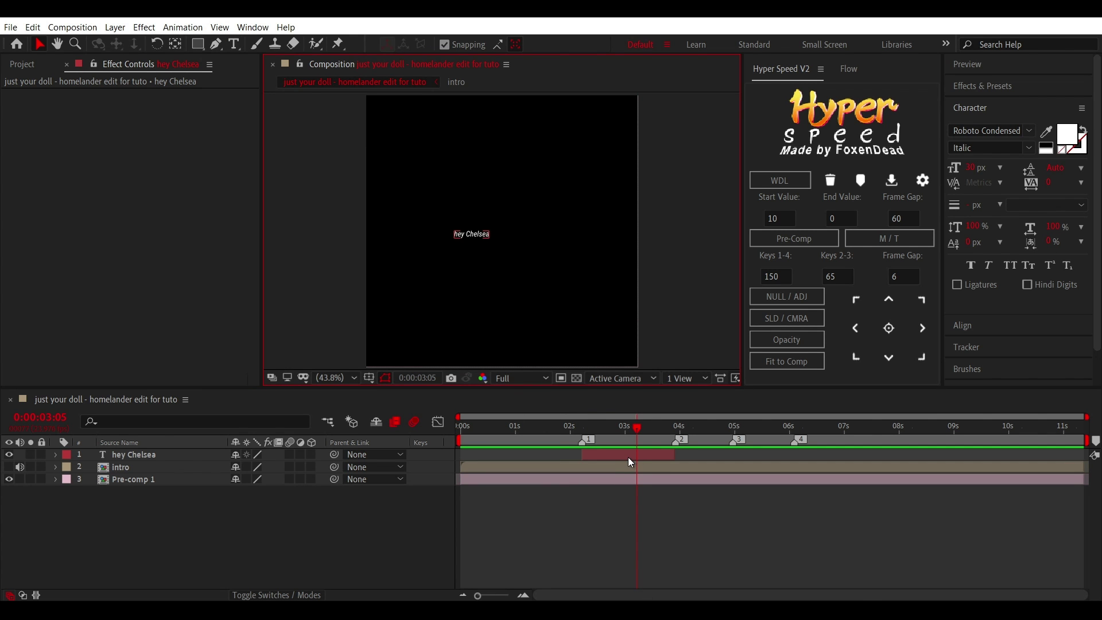
{"action": "left_click", "coordinate": [629, 458]}
{"action": "left_click", "coordinate": [889, 328]}
{"action": "left_click", "coordinate": [862, 327]}
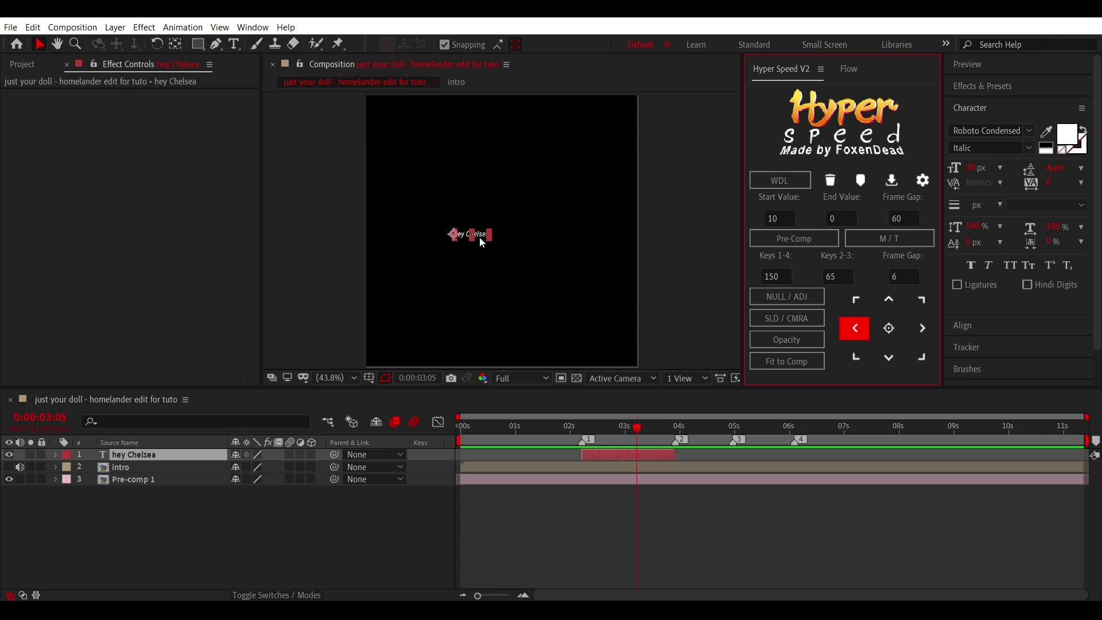
Step: Nudge 'hey Chelsea' slightly lower in the frame
{"action": "scroll", "coordinate": [470, 244], "scroll_direction": "up", "scroll_amount": 3}
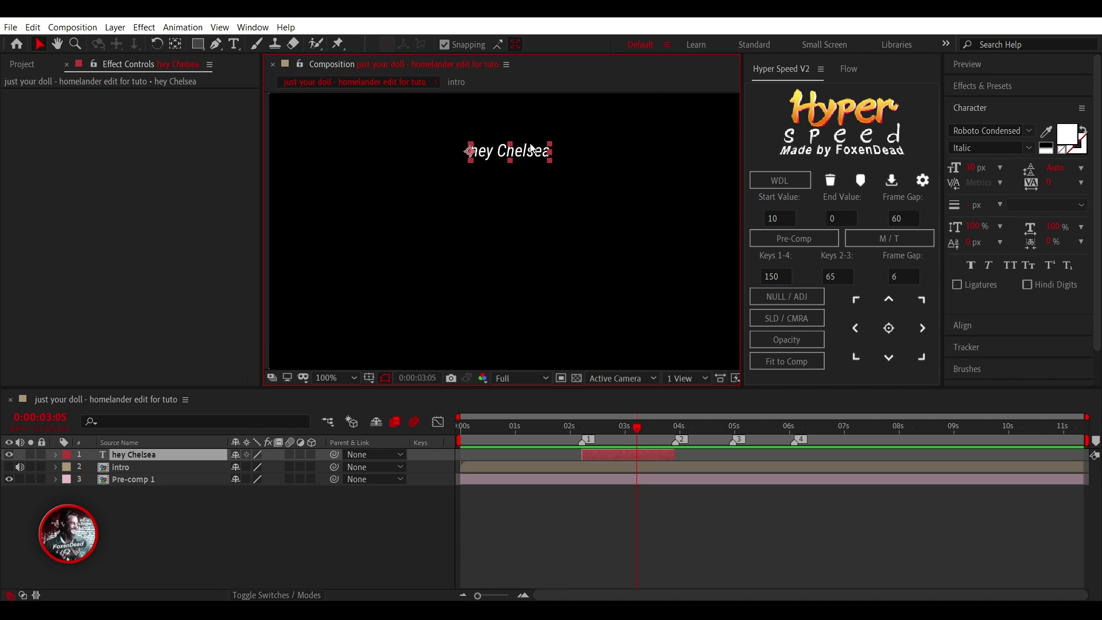
{"action": "key", "text": "h"}
{"action": "mouse_move", "coordinate": [531, 149]}
{"action": "left_mouse_down"}
{"action": "mouse_move", "coordinate": [411, 264]}
{"action": "mouse_move", "coordinate": [409, 288]}
{"action": "left_mouse_up"}
{"action": "scroll", "coordinate": [426, 267], "scroll_direction": "down", "scroll_amount": 2}
{"action": "scroll", "coordinate": [484, 282], "scroll_direction": "up", "scroll_amount": 2}
{"action": "key", "text": "v"}
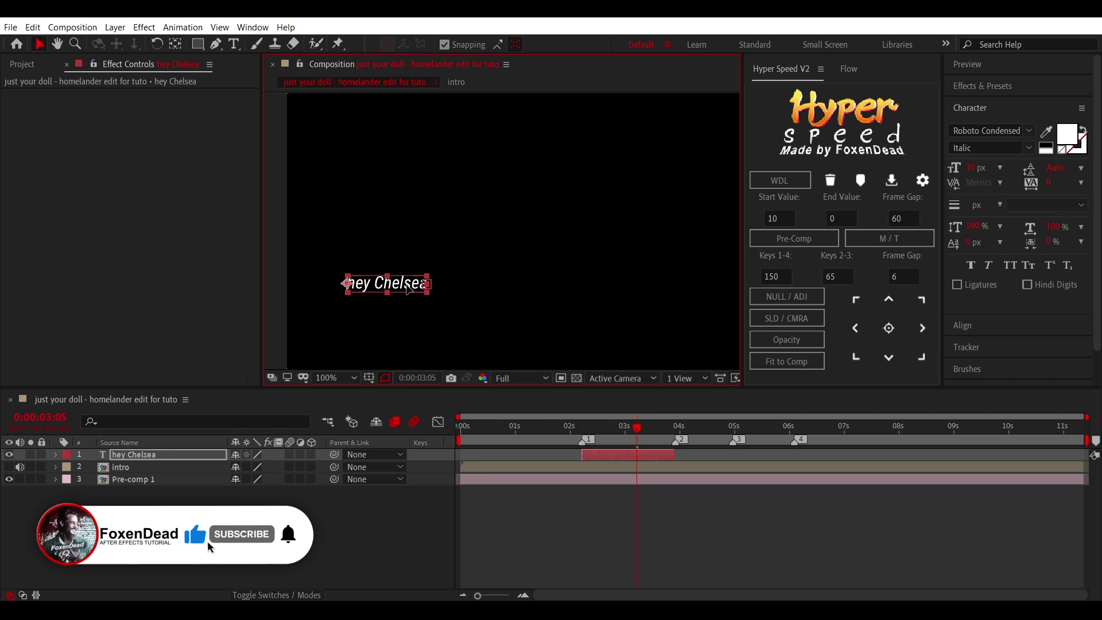
{"action": "scroll", "coordinate": [456, 295], "scroll_direction": "down", "scroll_amount": 2}
{"action": "scroll", "coordinate": [456, 295], "scroll_direction": "down", "scroll_amount": 1}
{"action": "scroll", "coordinate": [432, 274], "scroll_direction": "up", "scroll_amount": 3}
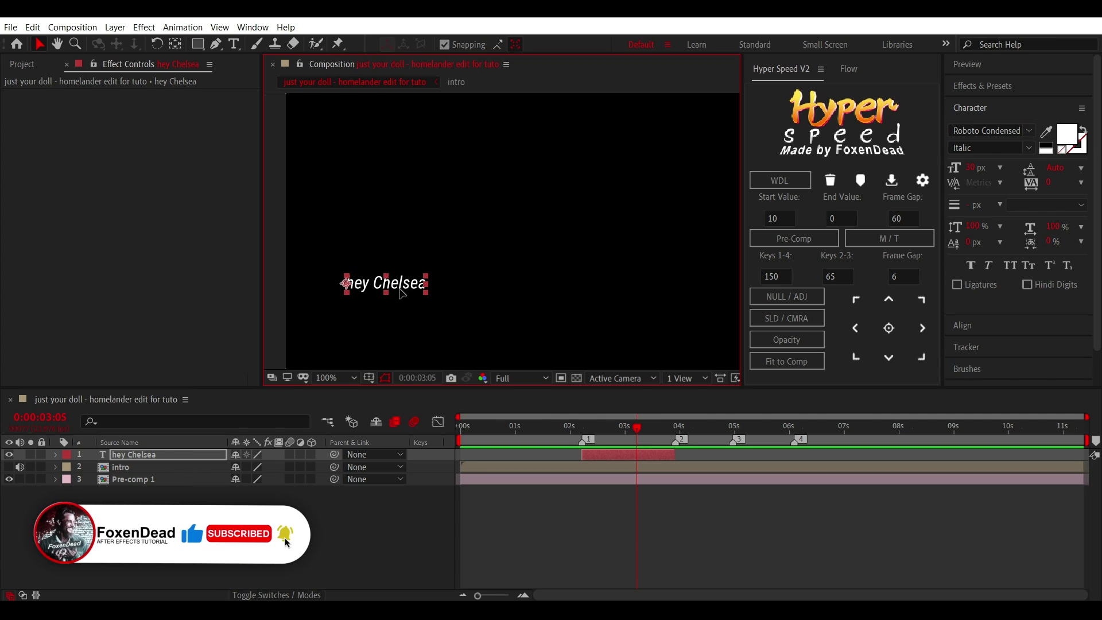
{"action": "left_click_drag", "start_coordinate": [401, 294], "coordinate": [404, 307]}
Step: Make only the word 'Chelsea' Bold Italic
{"action": "left_click", "coordinate": [619, 524]}
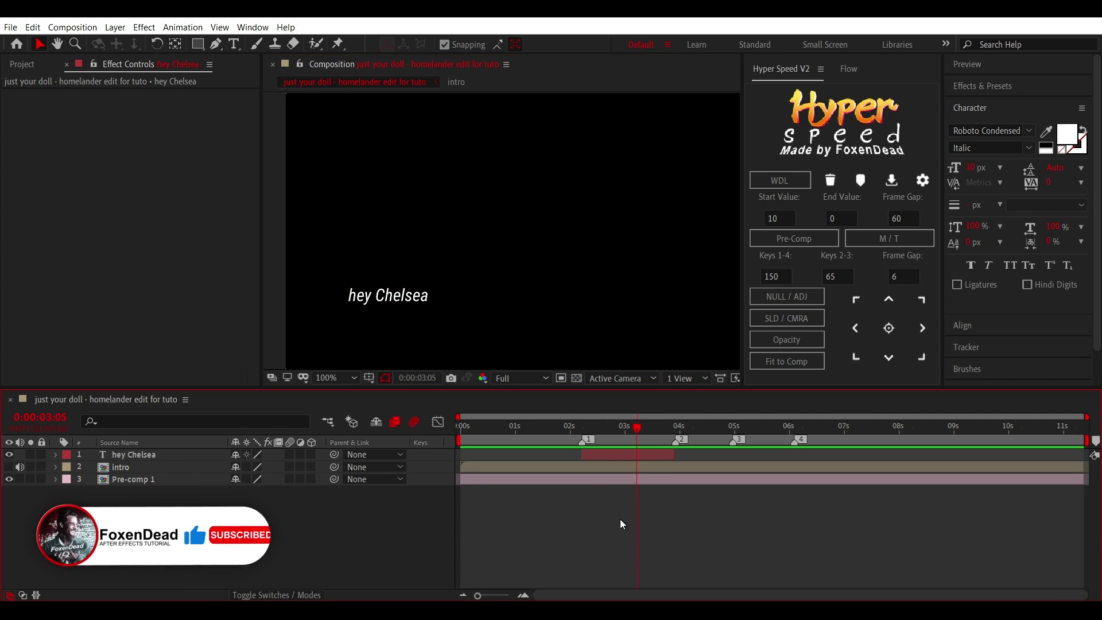
{"action": "double_click", "coordinate": [646, 454]}
{"action": "double_click", "coordinate": [388, 296]}
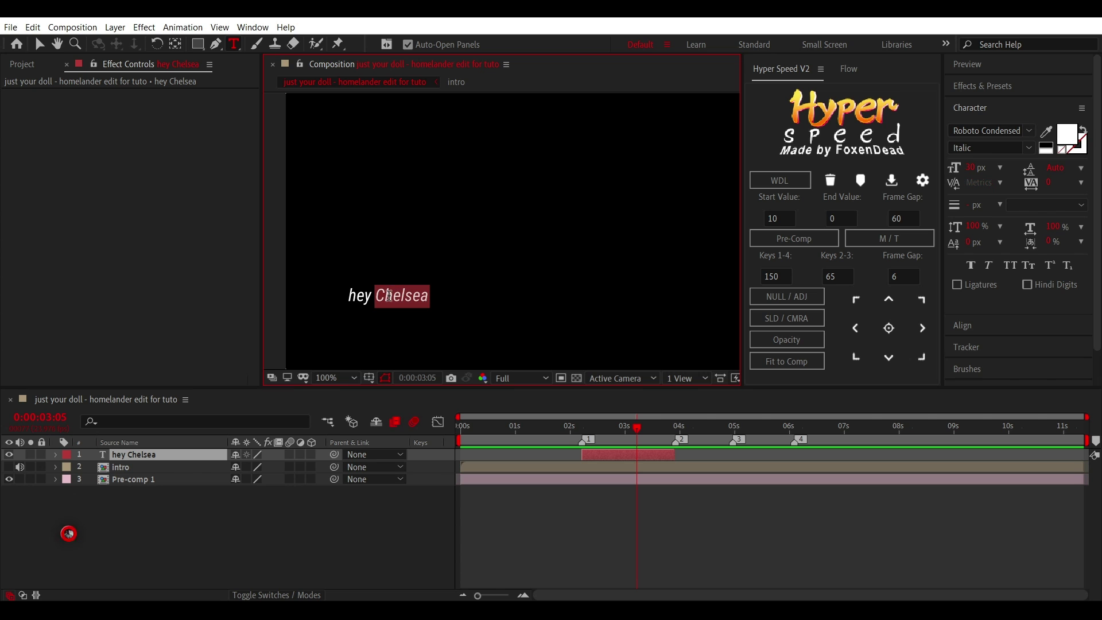
{"action": "left_click", "coordinate": [1028, 148]}
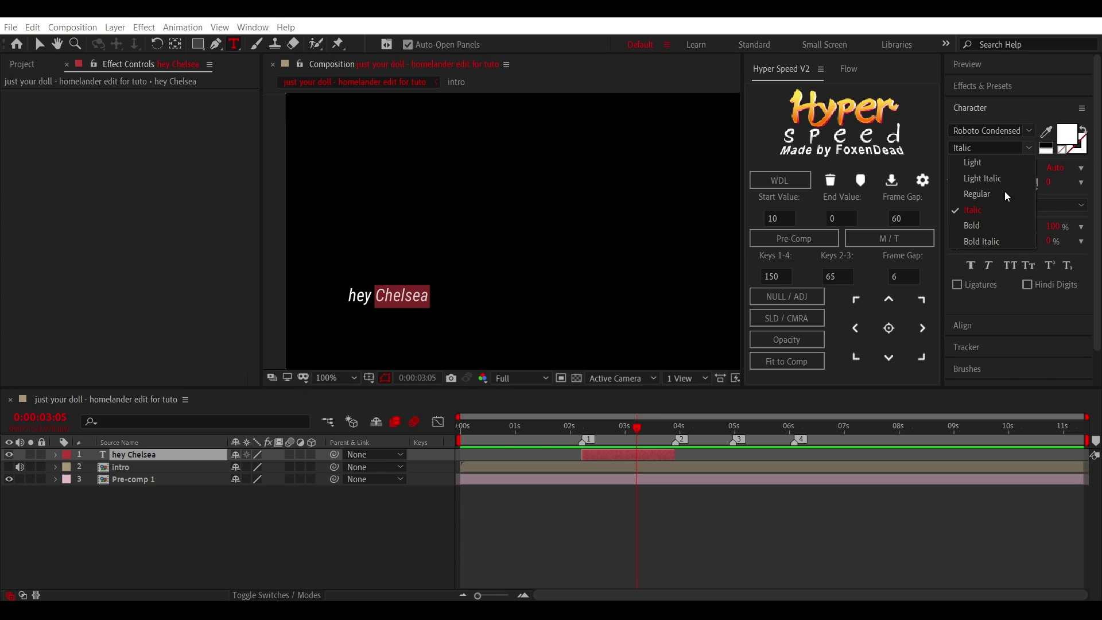
{"action": "left_click", "coordinate": [984, 242]}
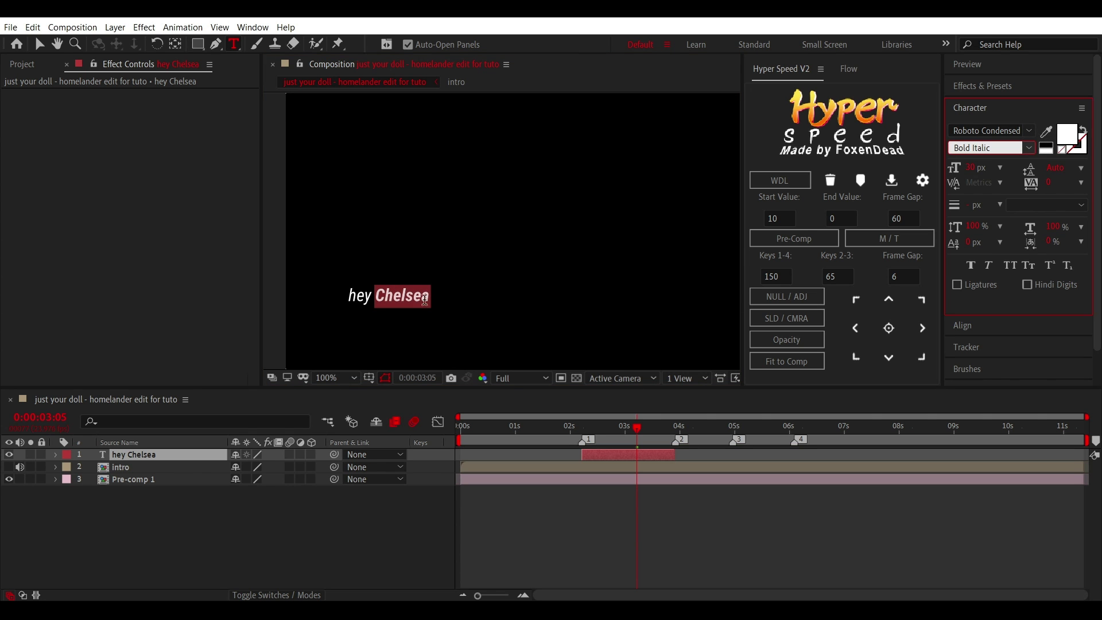
{"action": "left_click", "coordinate": [641, 500]}
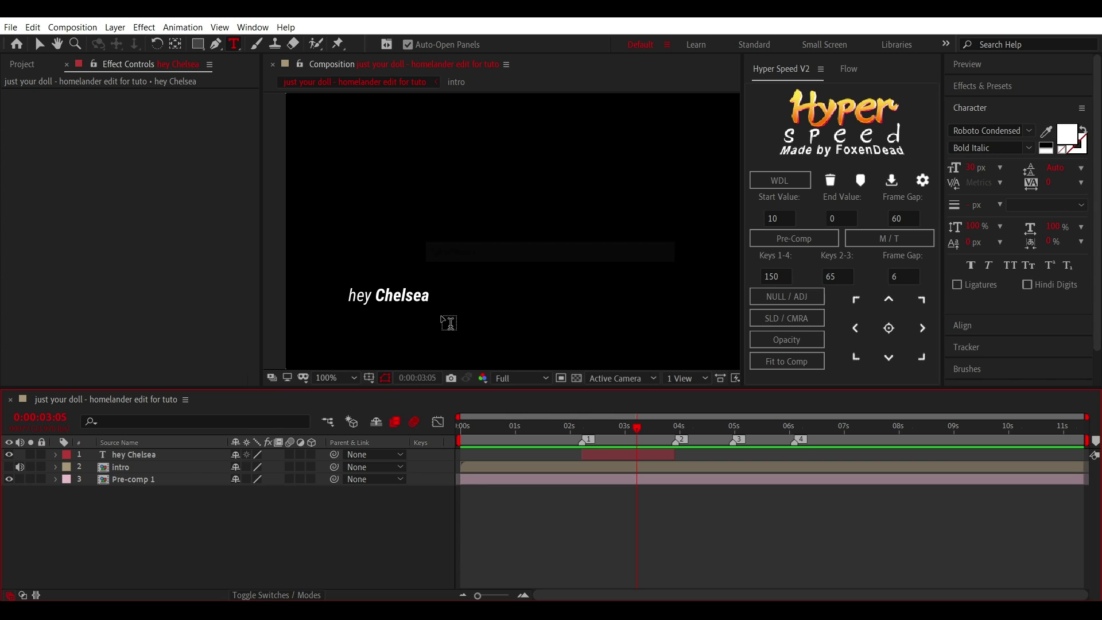
Step: Return to marker 1 at 2:05 and search presets for 'fade up'
{"action": "key", "text": "v"}
{"action": "left_click_drag", "start_coordinate": [446, 318], "coordinate": [472, 278]}
{"action": "left_click", "coordinate": [586, 441]}
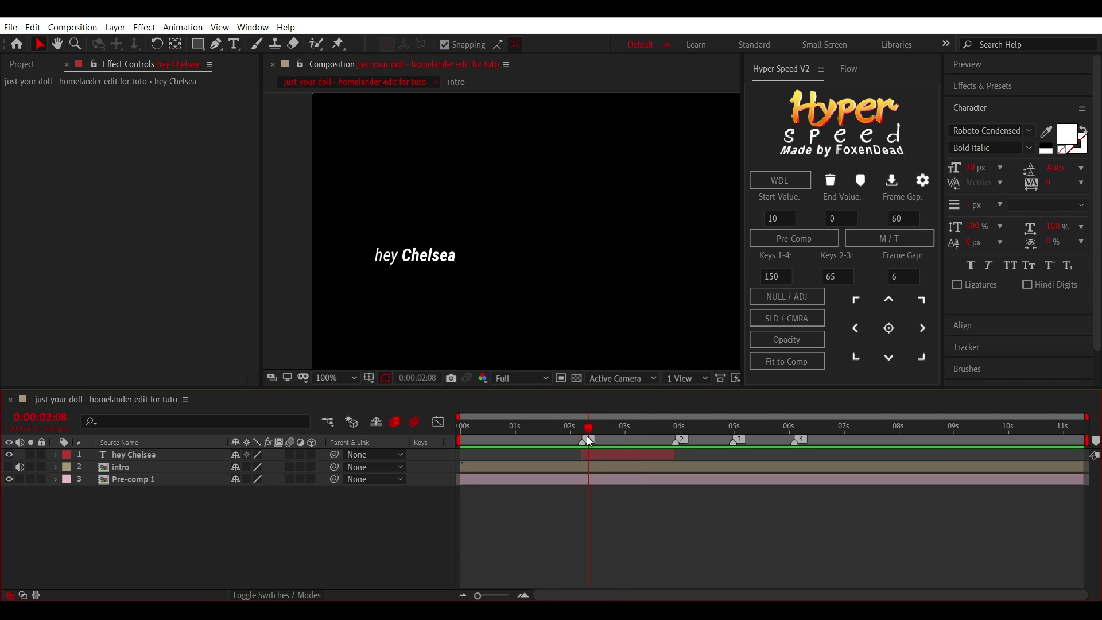
{"action": "left_click", "coordinate": [611, 456]}
{"action": "key", "text": "ctrl+space"}
{"action": "type", "text": "fade up"}
Step: Apply Fade Up Words and add an Opacity animator set to 0%
{"action": "left_click", "coordinate": [560, 540]}
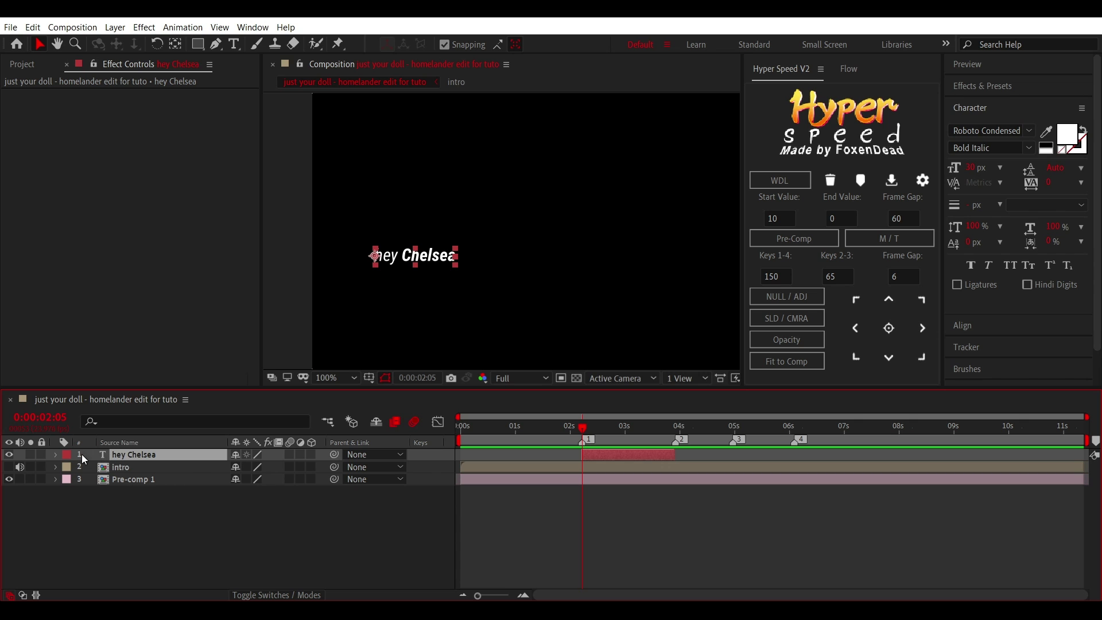
{"action": "left_click", "coordinate": [56, 456]}
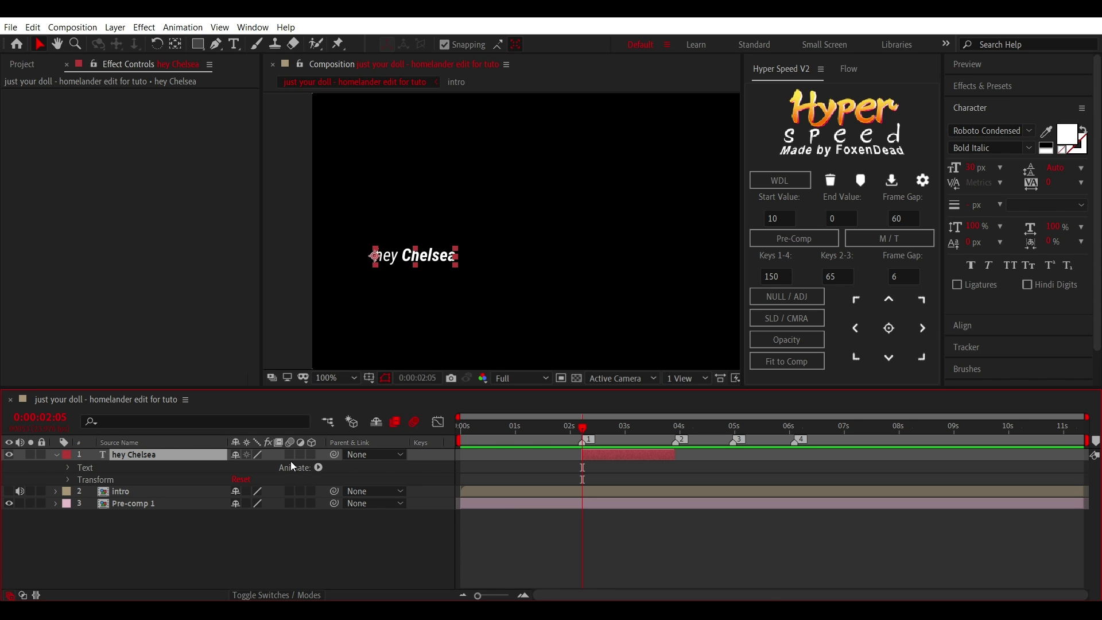
{"action": "left_click", "coordinate": [319, 468]}
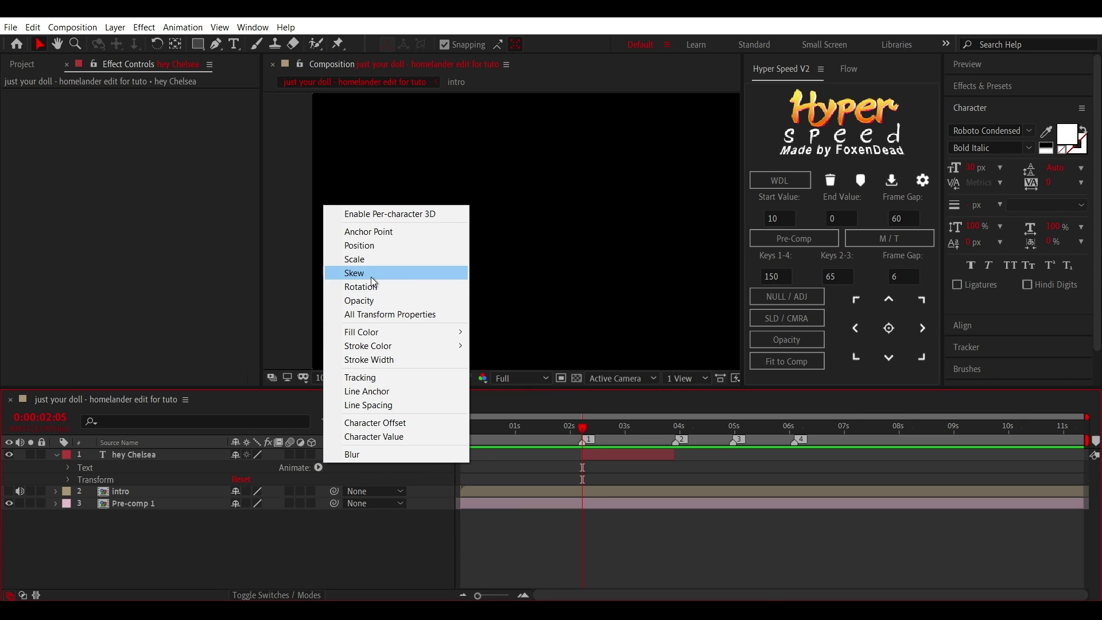
{"action": "left_click", "coordinate": [365, 300]}
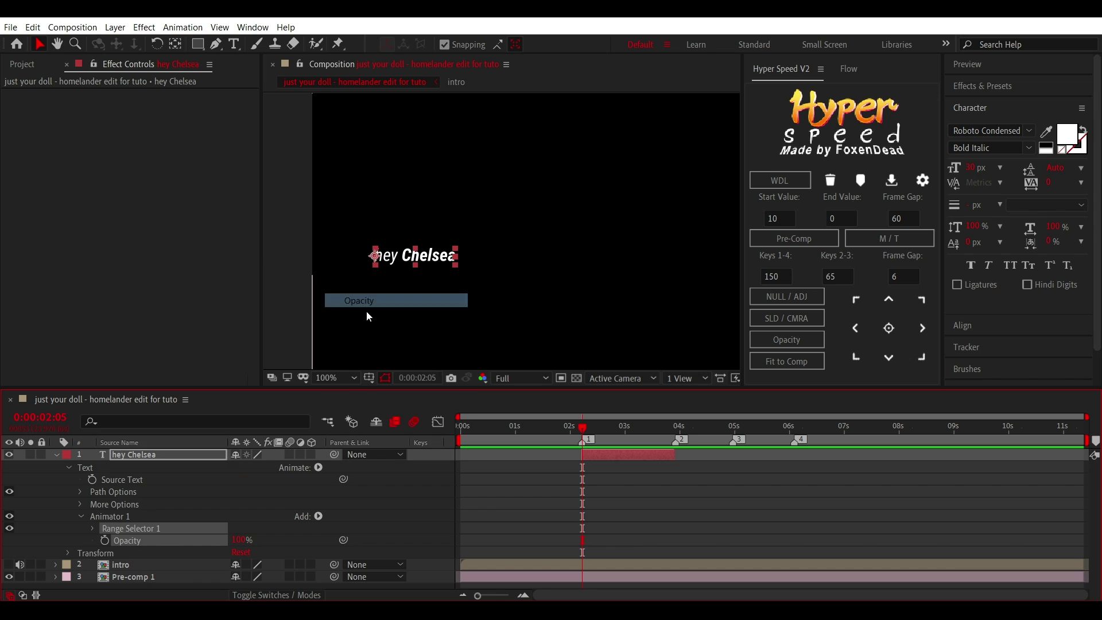
{"action": "left_click_drag", "start_coordinate": [249, 543], "coordinate": [66, 537]}
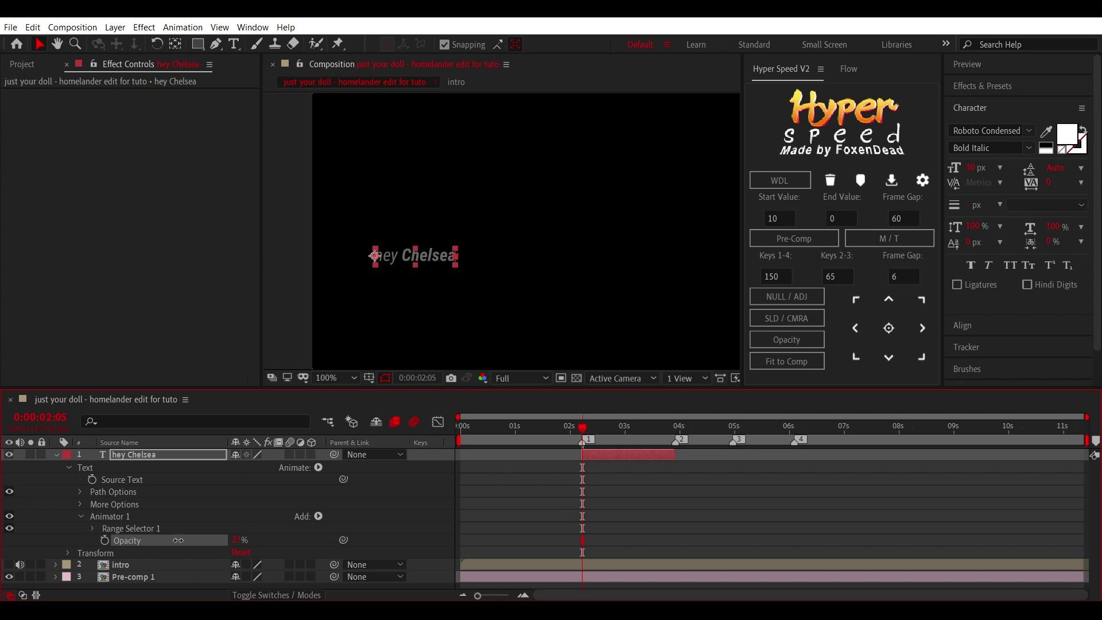
Step: Keyframe Range Start from 0% at 2:05 to 100% at 2:23, based on Words
{"action": "left_click", "coordinate": [92, 528]}
{"action": "scroll", "coordinate": [192, 526], "scroll_direction": "down", "scroll_amount": 3}
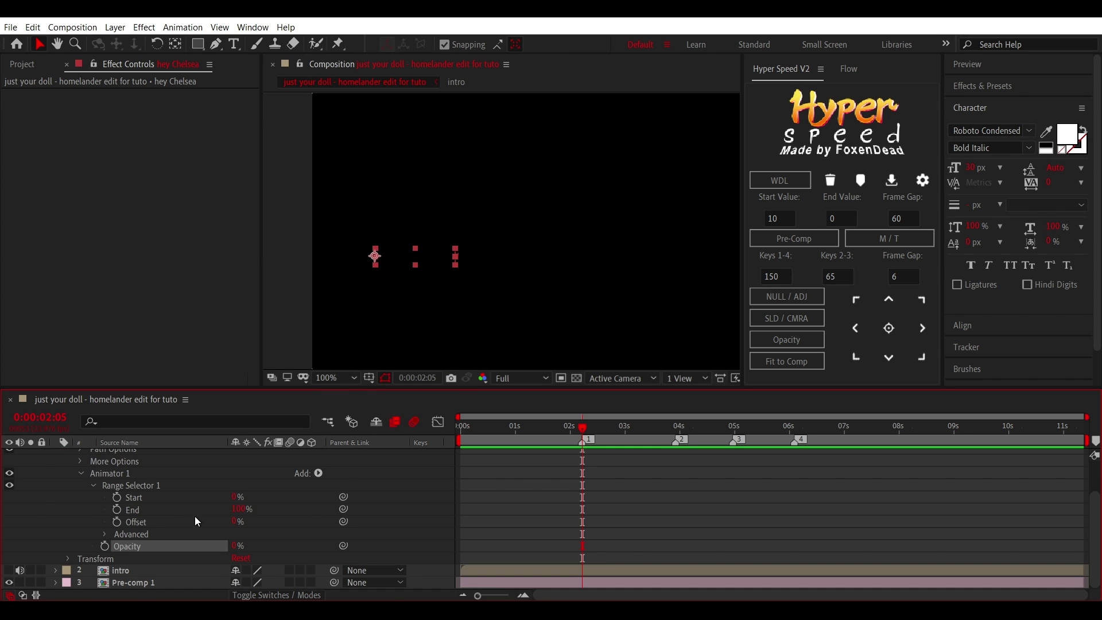
{"action": "left_click", "coordinate": [118, 498]}
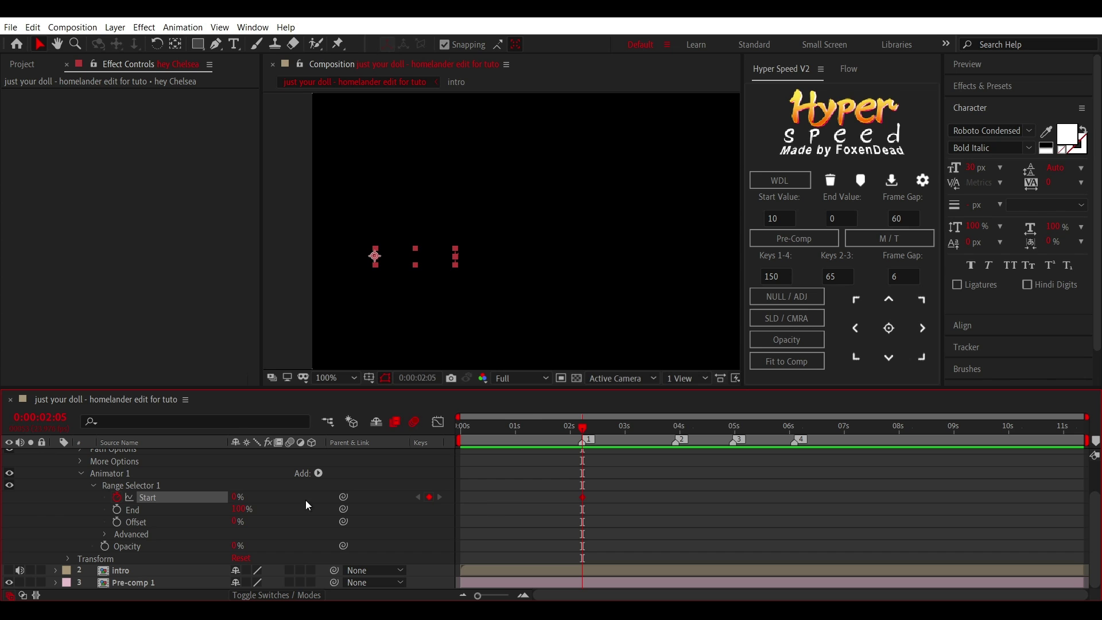
{"action": "left_click", "coordinate": [622, 440]}
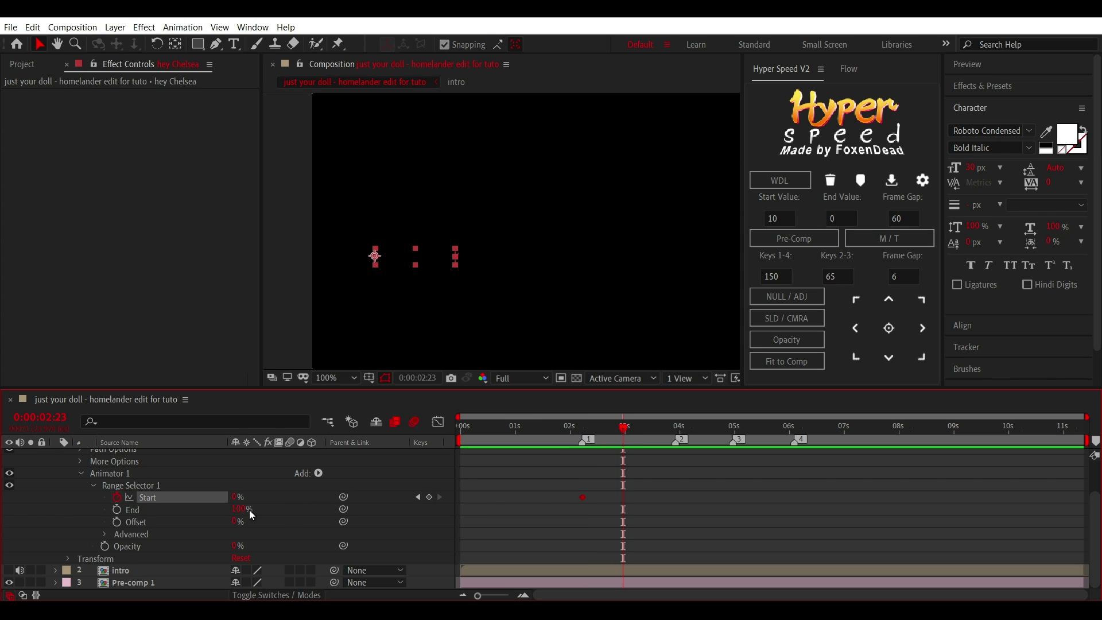
{"action": "left_click_drag", "start_coordinate": [234, 498], "coordinate": [237, 495]}
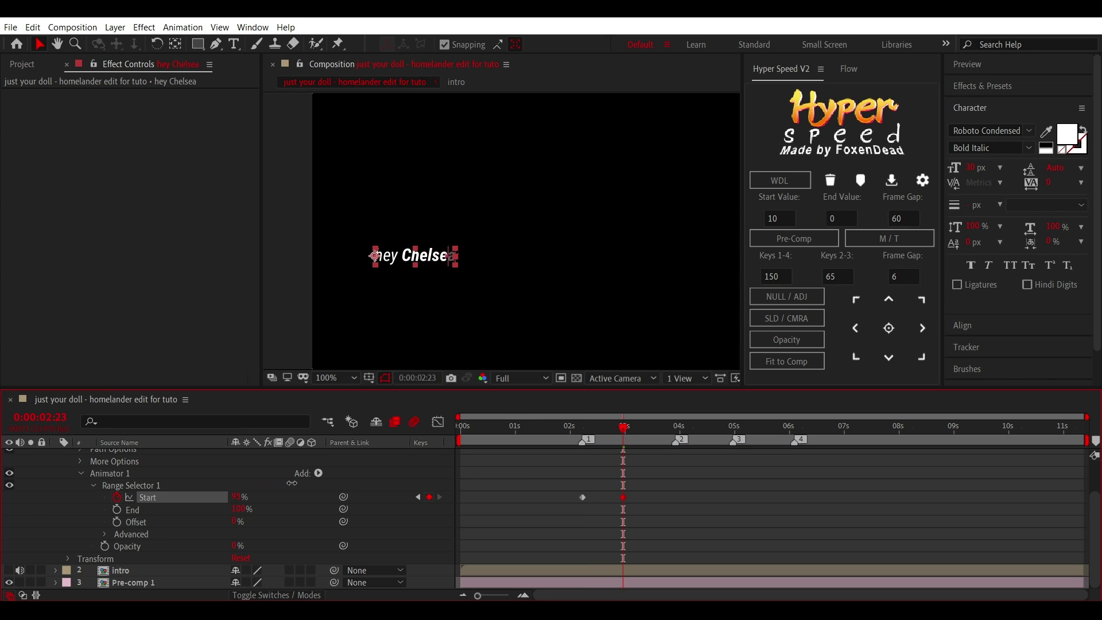
{"action": "left_click", "coordinate": [105, 534]}
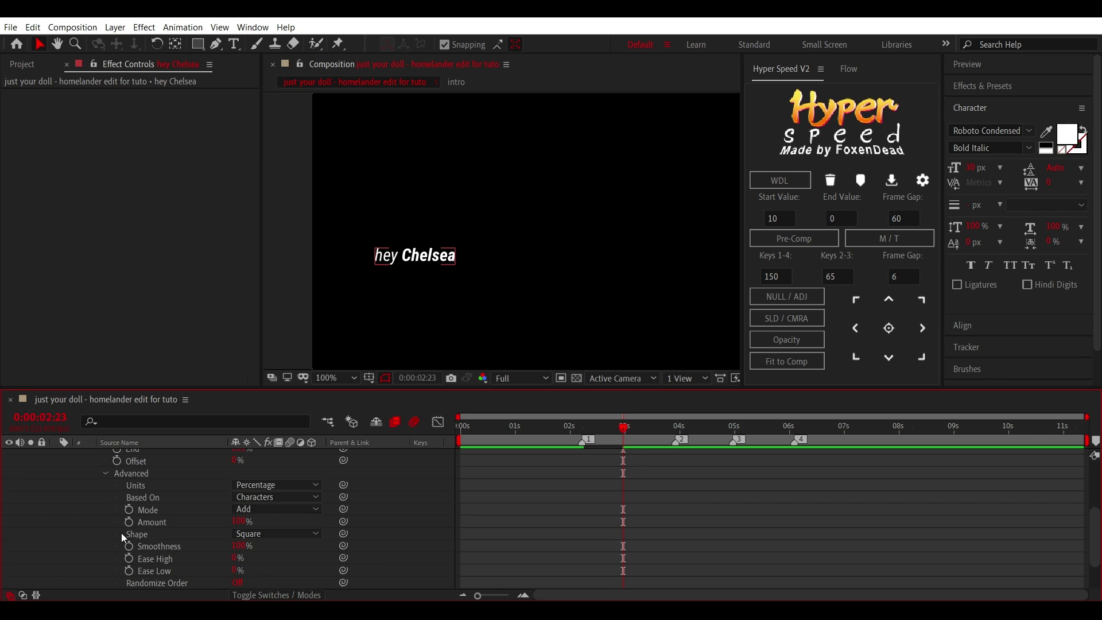
{"action": "left_click", "coordinate": [259, 497]}
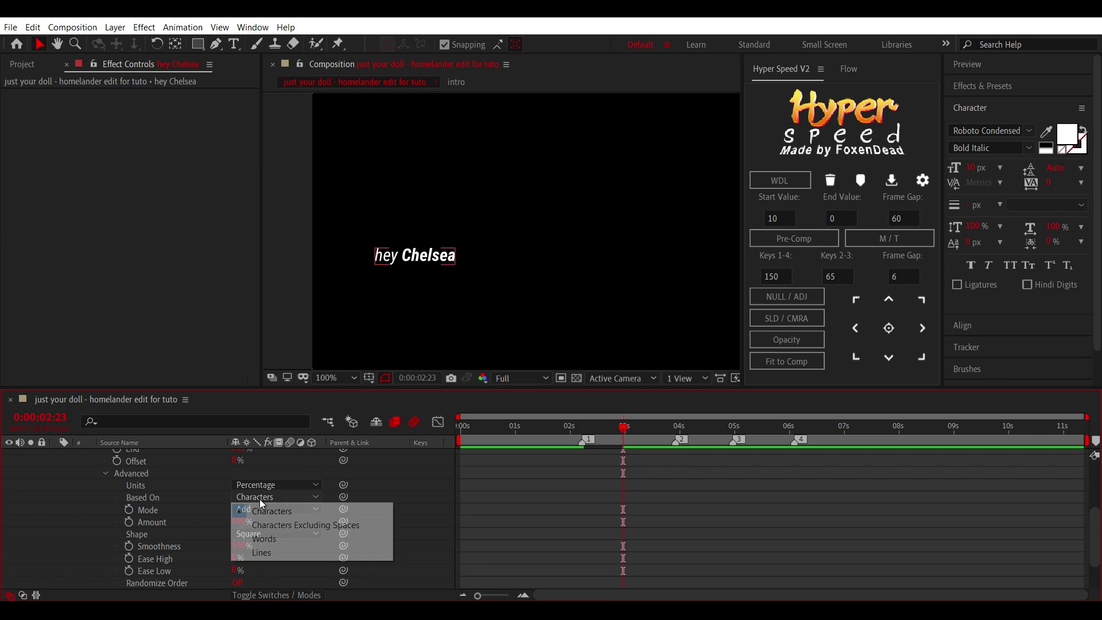
{"action": "left_click", "coordinate": [273, 540]}
{"action": "scroll", "coordinate": [672, 480], "scroll_direction": "up", "scroll_amount": 3}
Step: Pull the second Range Start keyframe earlier to about 2:18
{"action": "key", "text": "u"}
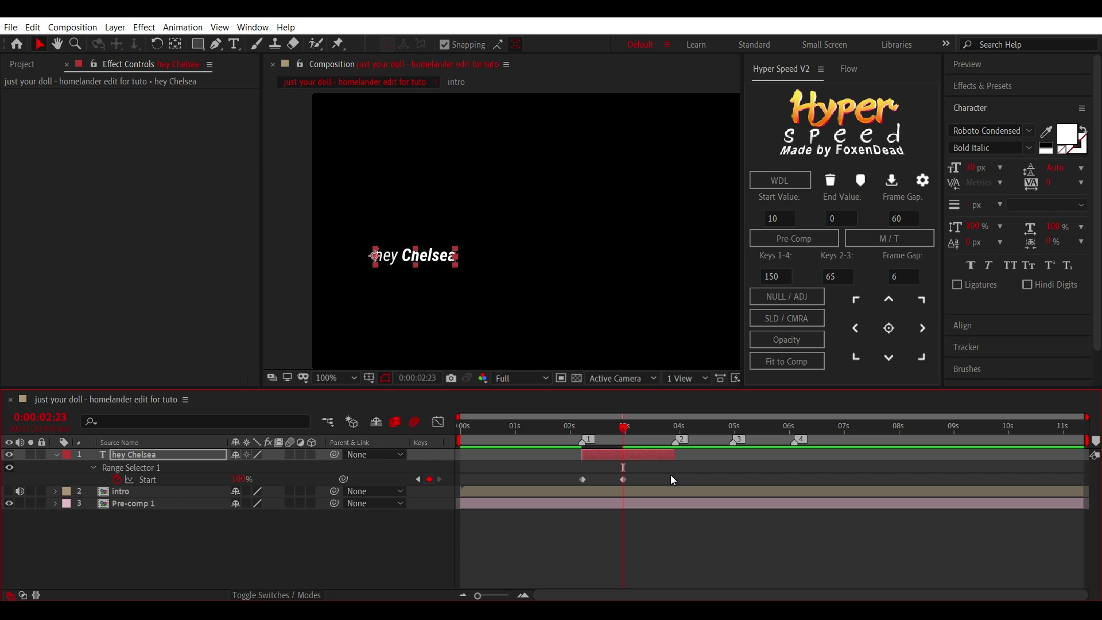
{"action": "mouse_move", "coordinate": [624, 480]}
{"action": "left_mouse_down"}
{"action": "mouse_move", "coordinate": [644, 480]}
{"action": "mouse_move", "coordinate": [611, 480]}
{"action": "left_mouse_up"}
{"action": "left_click", "coordinate": [580, 428]}
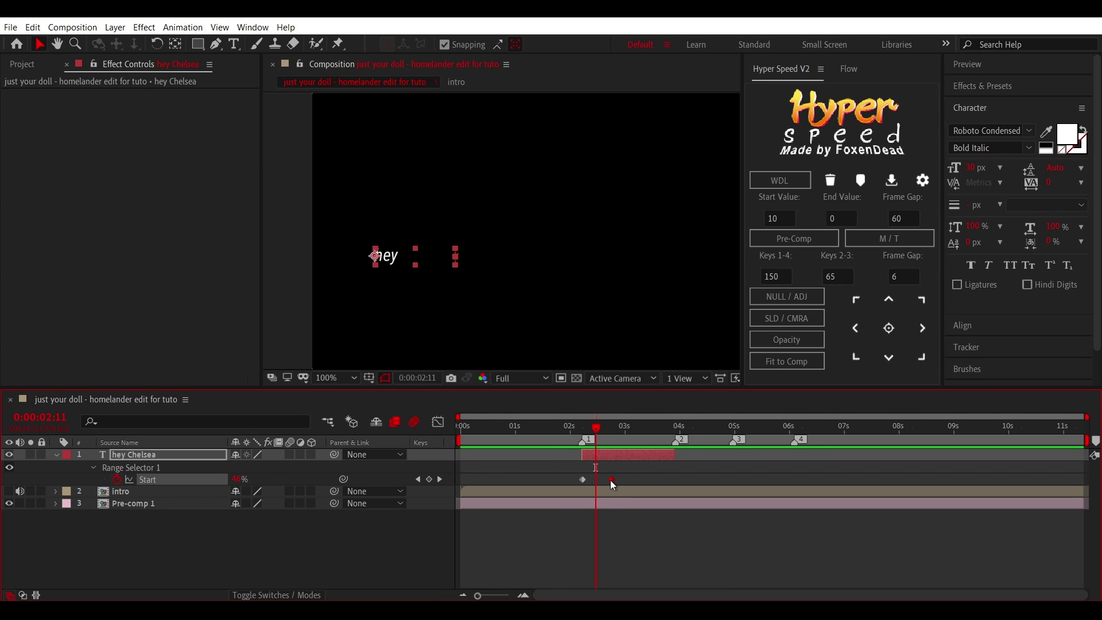
{"action": "left_click_drag", "start_coordinate": [612, 440], "coordinate": [628, 440]}
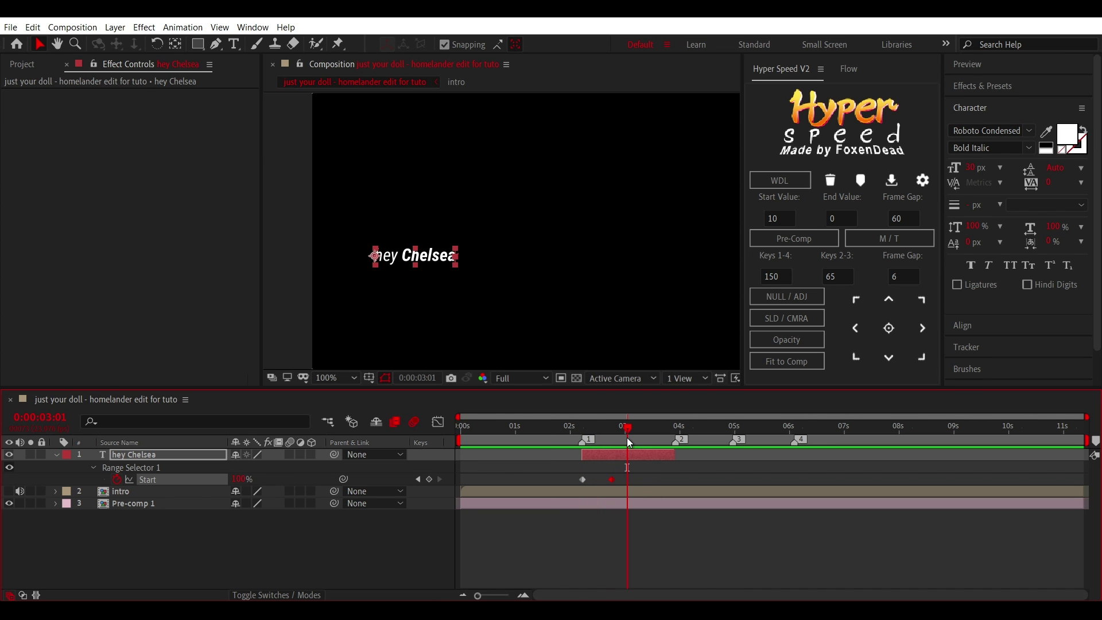
Step: Apply the Fade Out Slow preset to 'hey Chelsea'
{"action": "key", "text": "ctrl+space"}
{"action": "type", "text": "slo"}
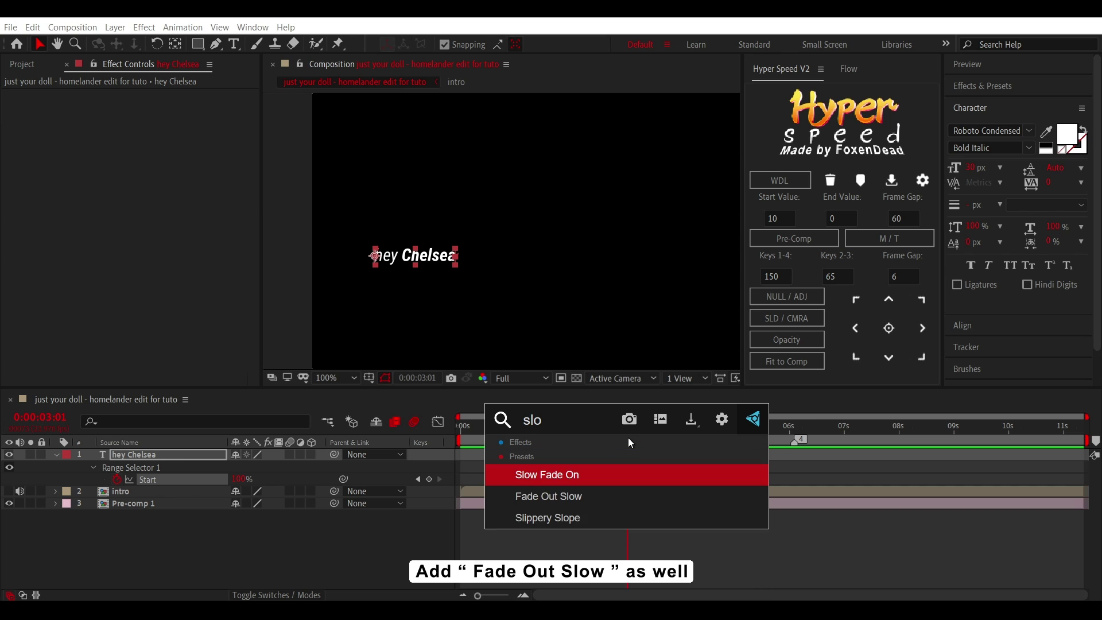
{"action": "type", "text": "w"}
{"action": "left_click", "coordinate": [585, 498]}
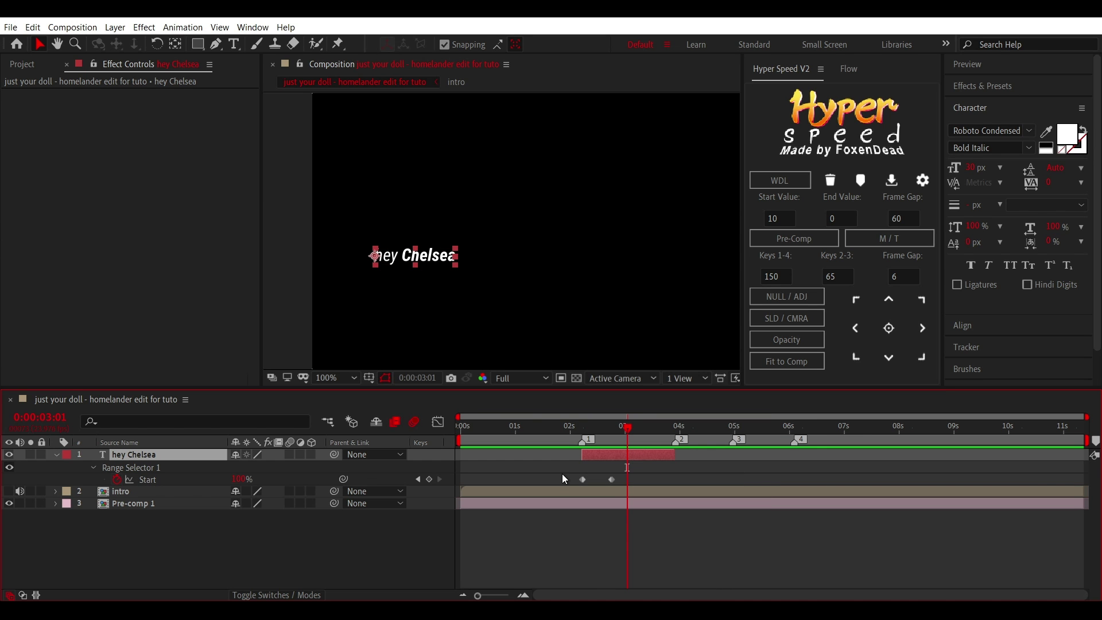
Step: Add a second Opacity animator to 'hey Chelsea' with opacity 0%
{"action": "key", "text": "u"}
{"action": "left_click", "coordinate": [55, 454]}
{"action": "left_click", "coordinate": [318, 468]}
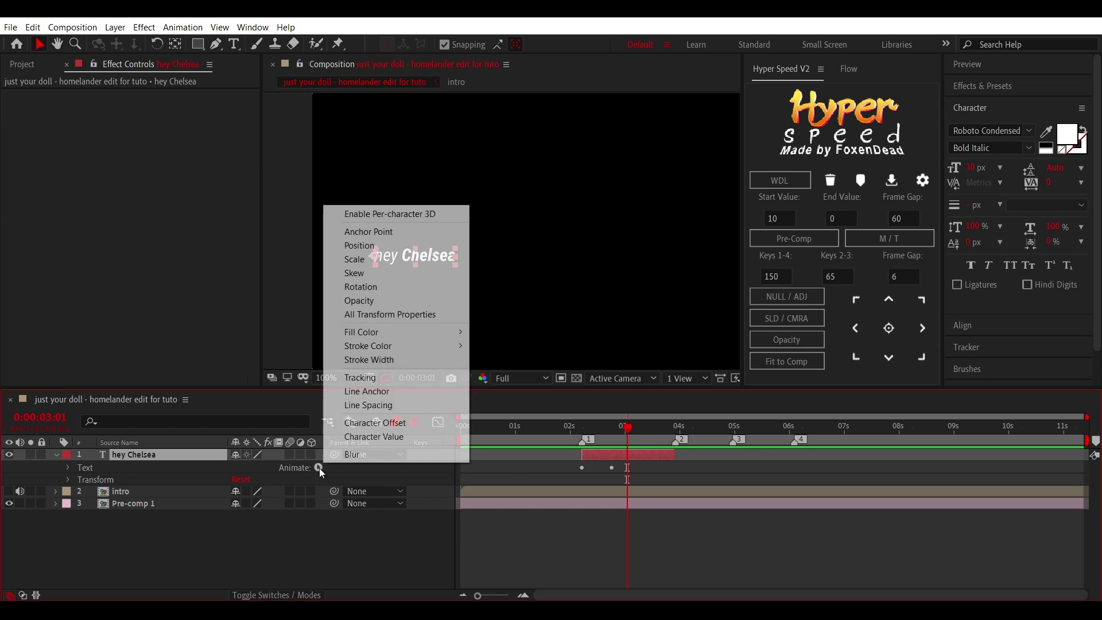
{"action": "left_click", "coordinate": [368, 301]}
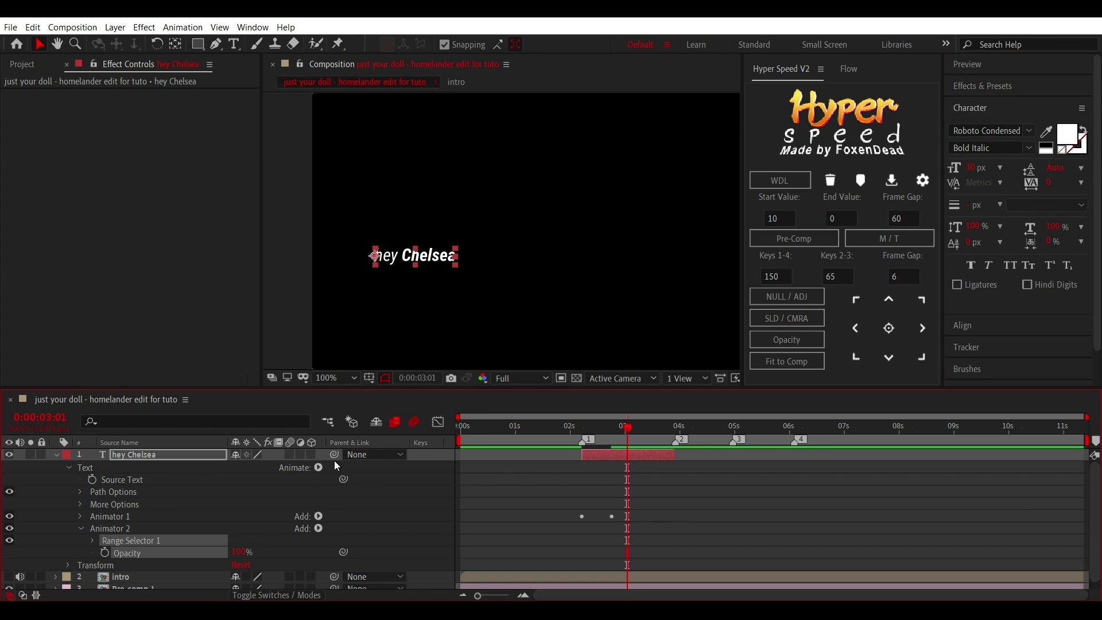
{"action": "left_click", "coordinate": [110, 529]}
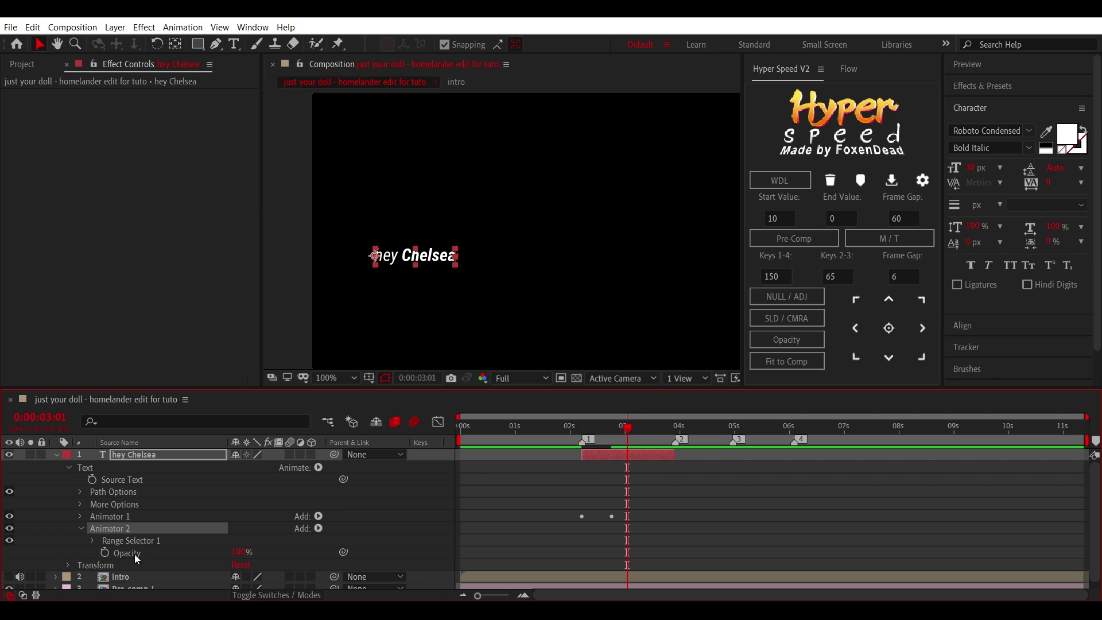
{"action": "left_click_drag", "start_coordinate": [246, 553], "coordinate": [99, 537]}
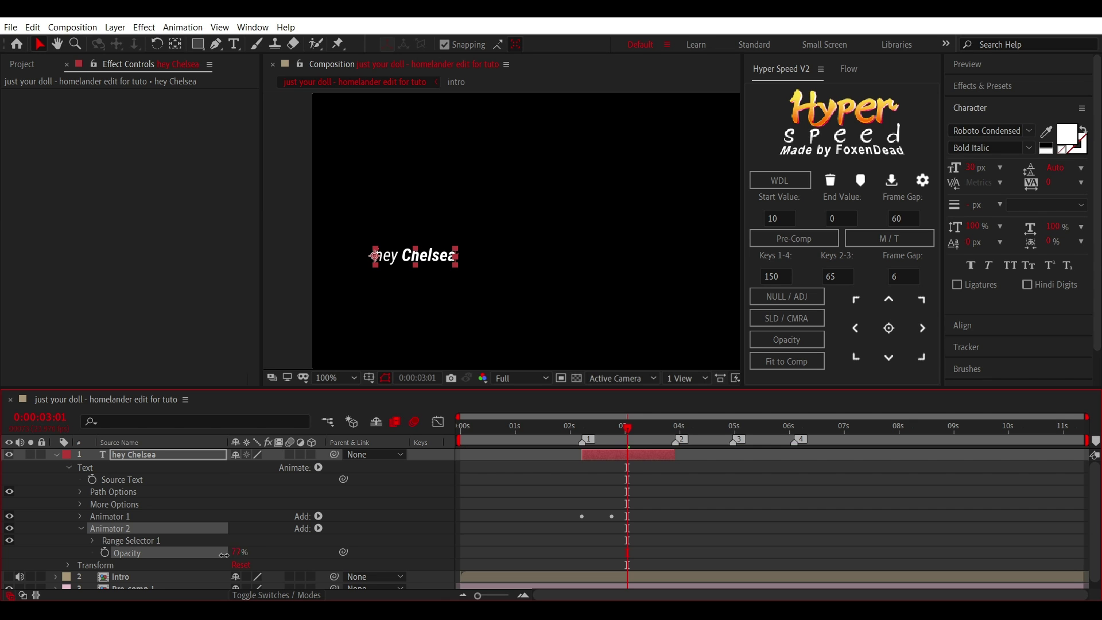
Step: Give Animator 2's range a Ramp Down shape, Ease High 60%, Ease Low 40%
{"action": "left_click", "coordinate": [92, 540]}
{"action": "scroll", "coordinate": [108, 545], "scroll_direction": "down", "scroll_amount": 1}
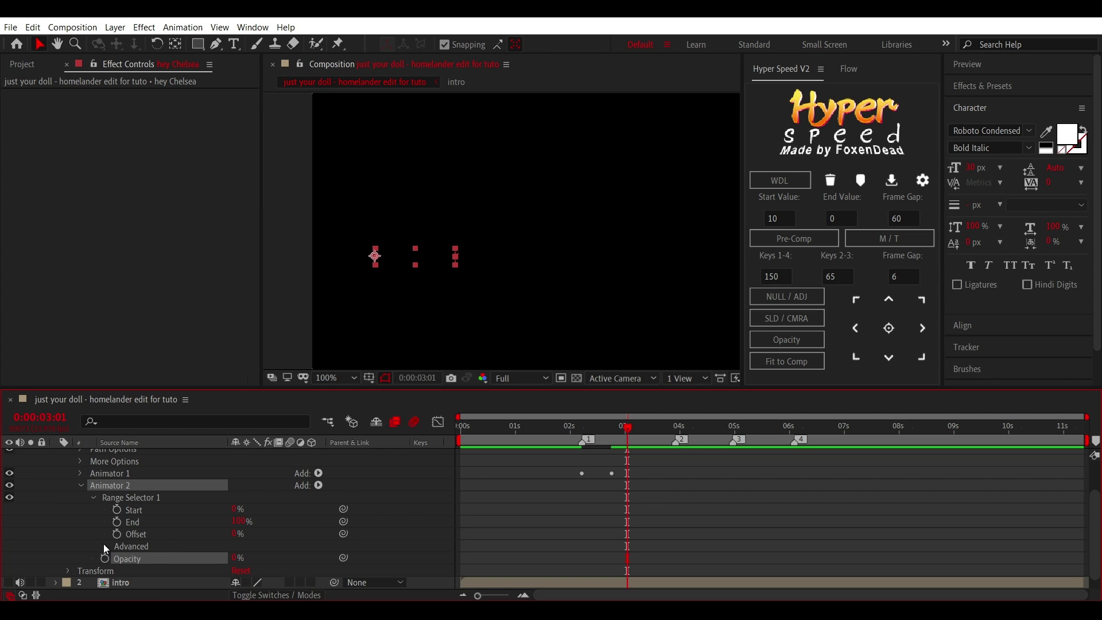
{"action": "left_click", "coordinate": [103, 543]}
{"action": "scroll", "coordinate": [222, 546], "scroll_direction": "down", "scroll_amount": 2}
{"action": "left_click", "coordinate": [251, 534]}
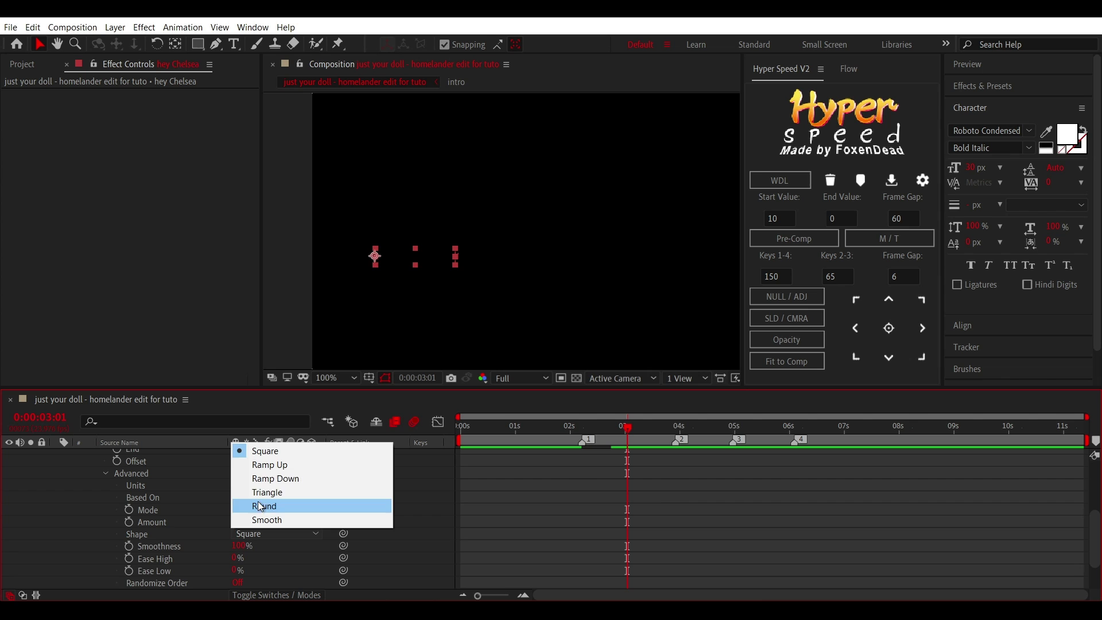
{"action": "left_click", "coordinate": [277, 476]}
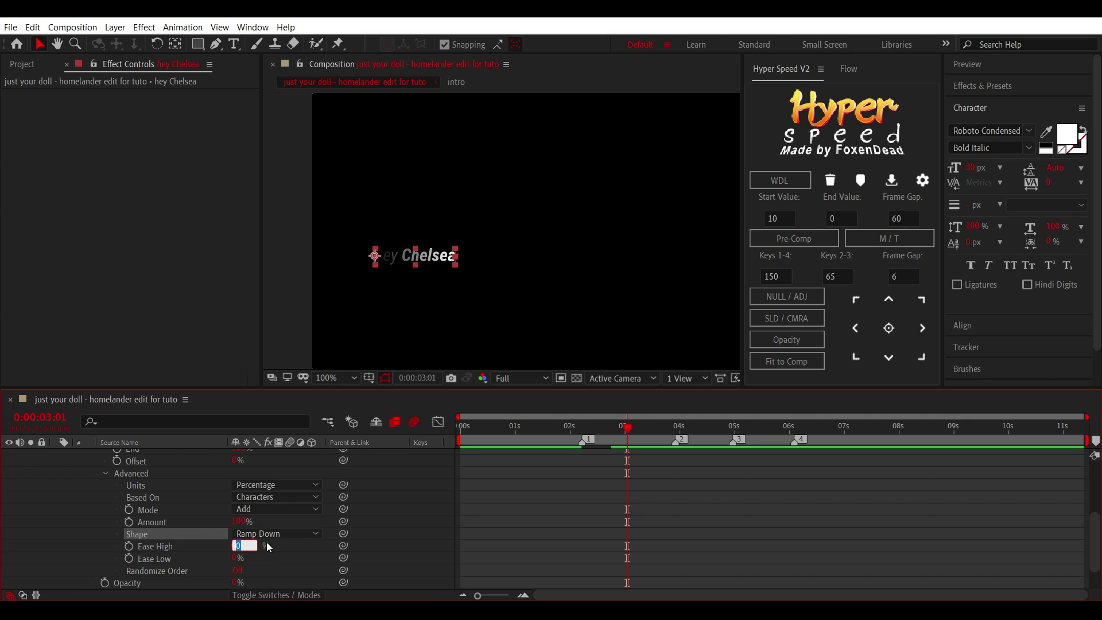
{"action": "left_click", "coordinate": [245, 549]}
{"action": "type", "text": "60"}
{"action": "left_click", "coordinate": [238, 557]}
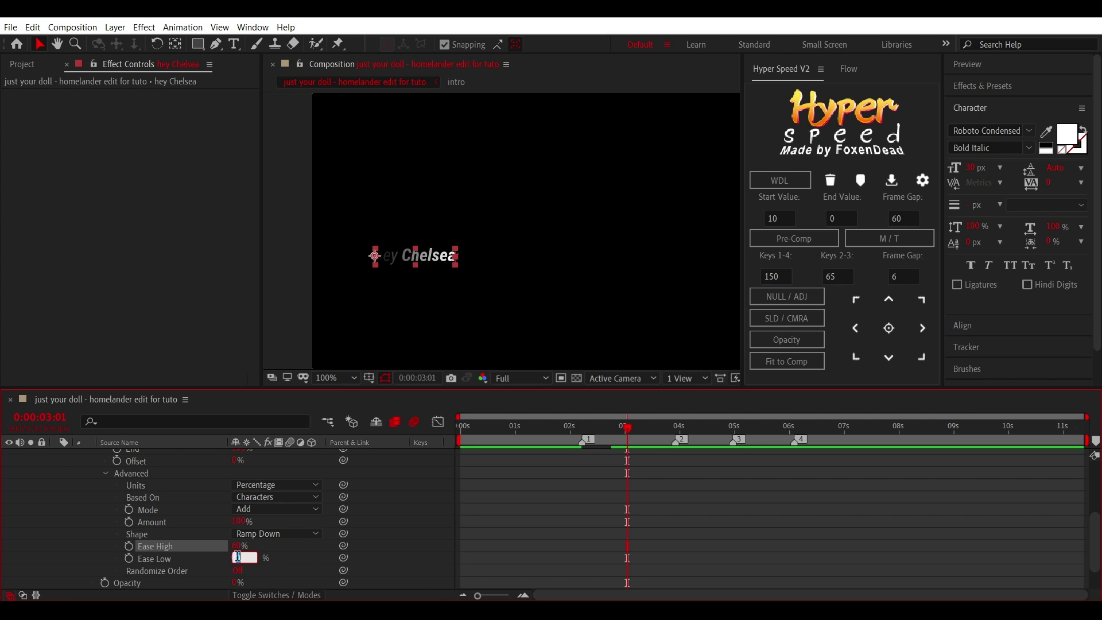
{"action": "type", "text": "40"}
{"action": "key", "text": "Return"}
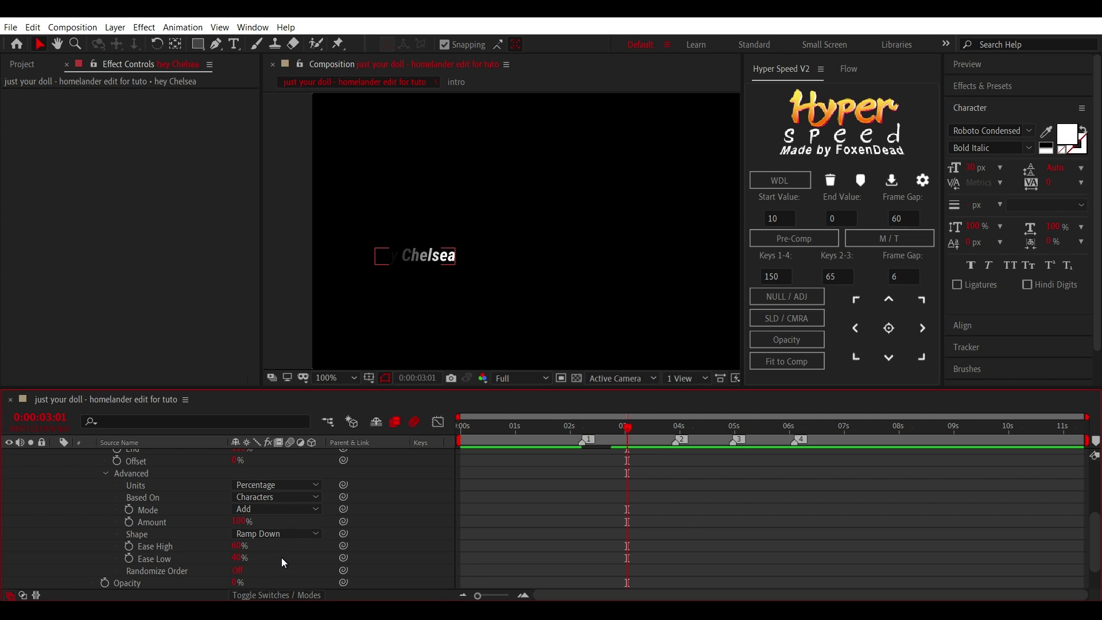
{"action": "scroll", "coordinate": [681, 516], "scroll_direction": "up", "scroll_amount": 3}
{"action": "scroll", "coordinate": [682, 522], "scroll_direction": "up", "scroll_amount": 3}
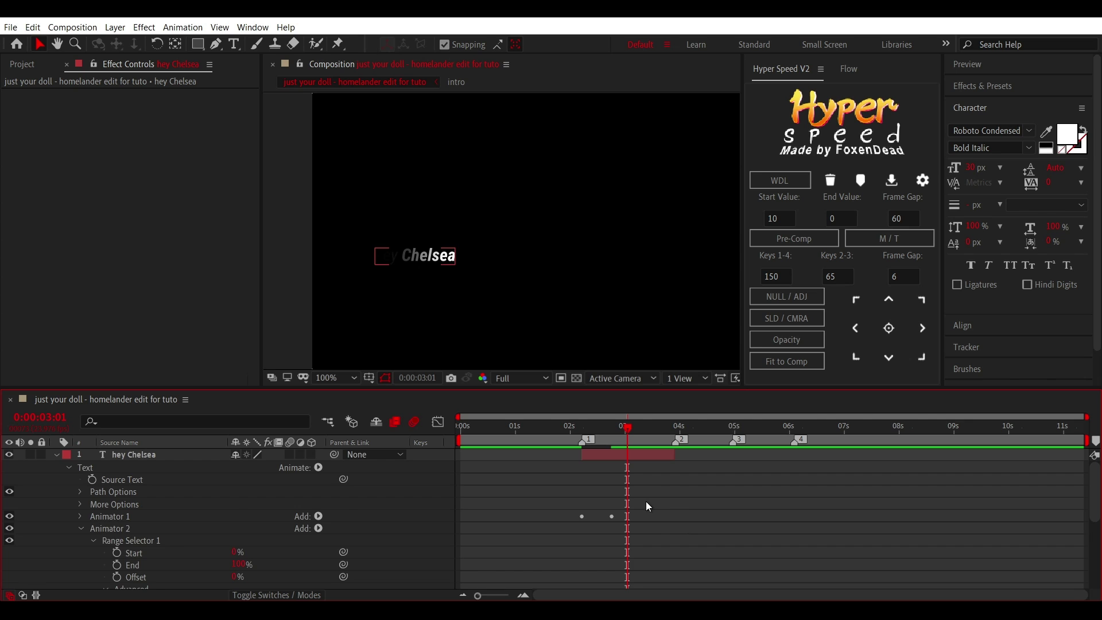
Step: Keyframe Animator 2's Offset from -100% to 100% with easy ease
{"action": "scroll", "coordinate": [646, 501], "scroll_direction": "down", "scroll_amount": 1}
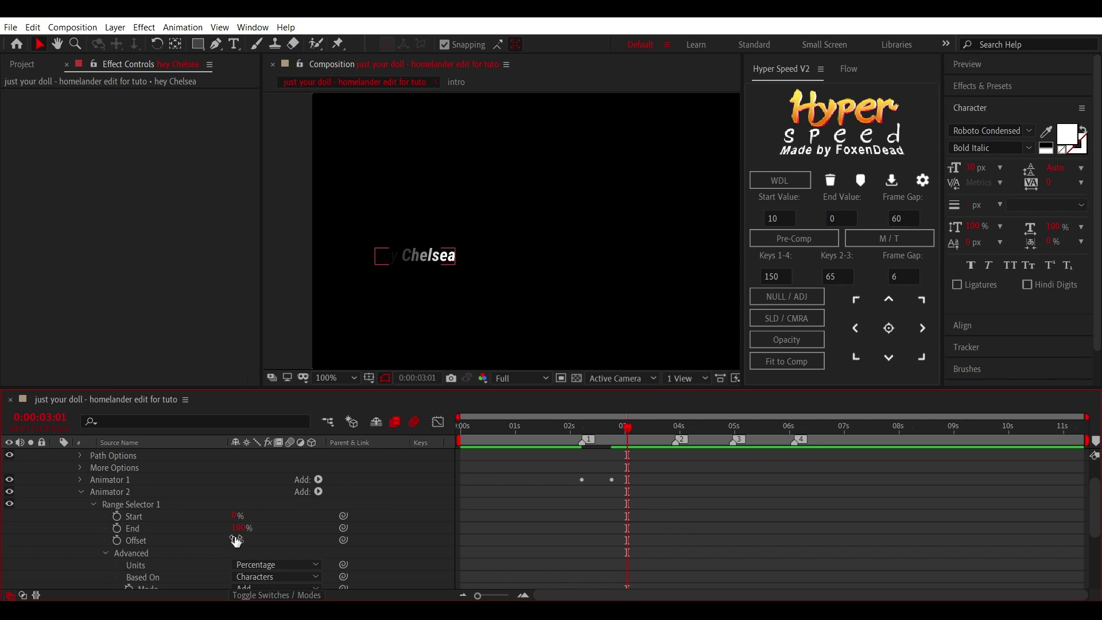
{"action": "left_click_drag", "start_coordinate": [237, 541], "coordinate": [192, 541]}
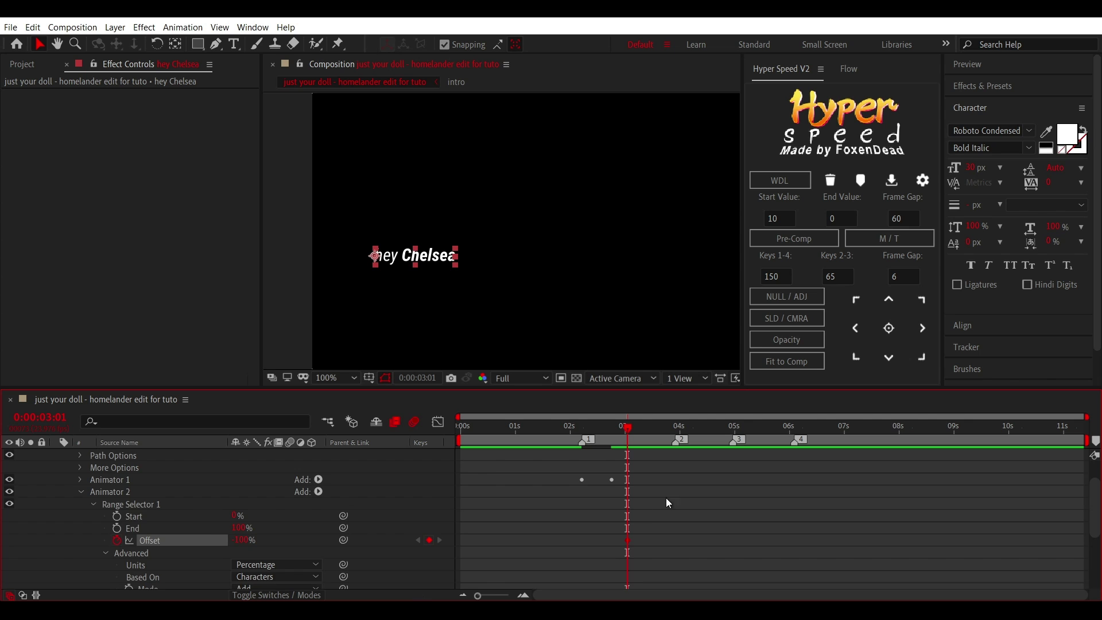
{"action": "key", "text": "u"}
{"action": "left_click_drag", "start_coordinate": [622, 506], "coordinate": [604, 508]}
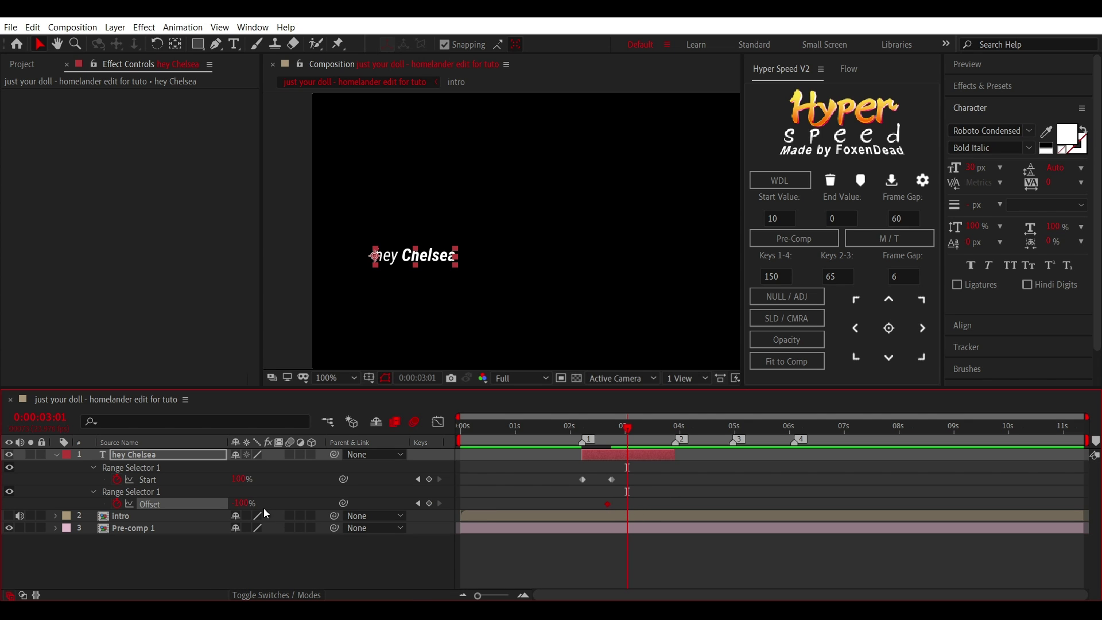
{"action": "left_click_drag", "start_coordinate": [249, 504], "coordinate": [375, 500]}
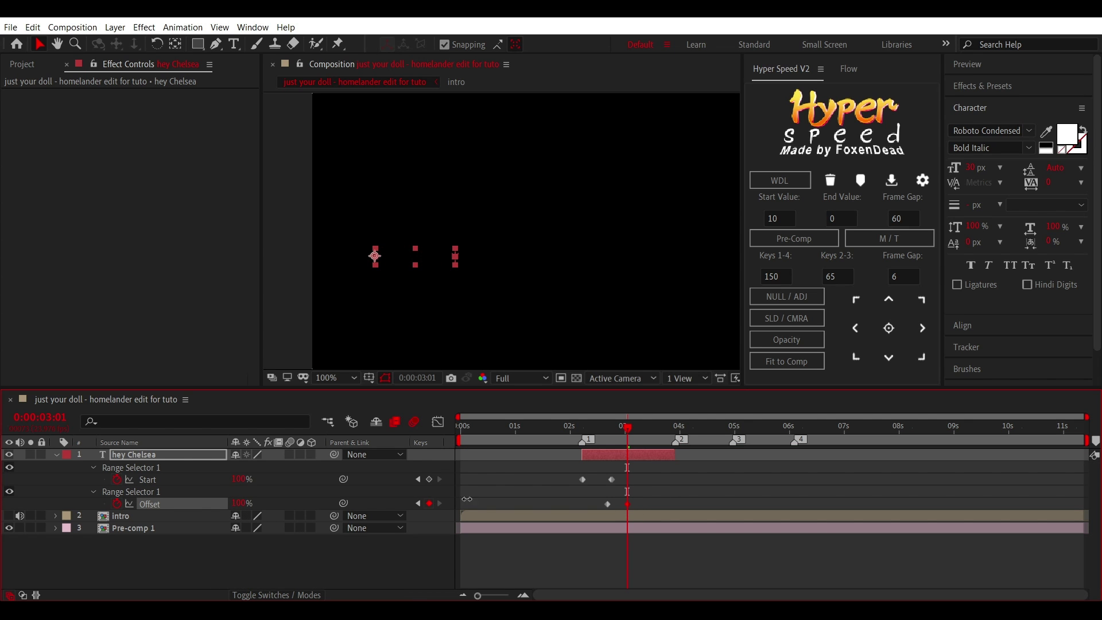
{"action": "left_click_drag", "start_coordinate": [627, 504], "coordinate": [674, 504]}
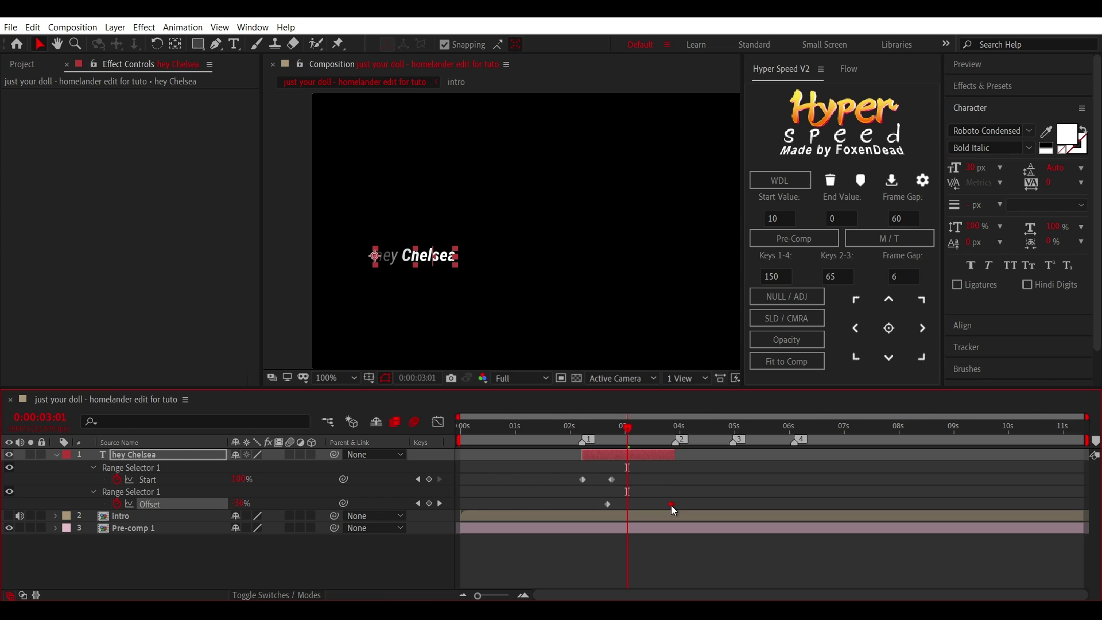
{"action": "left_click", "coordinate": [675, 427]}
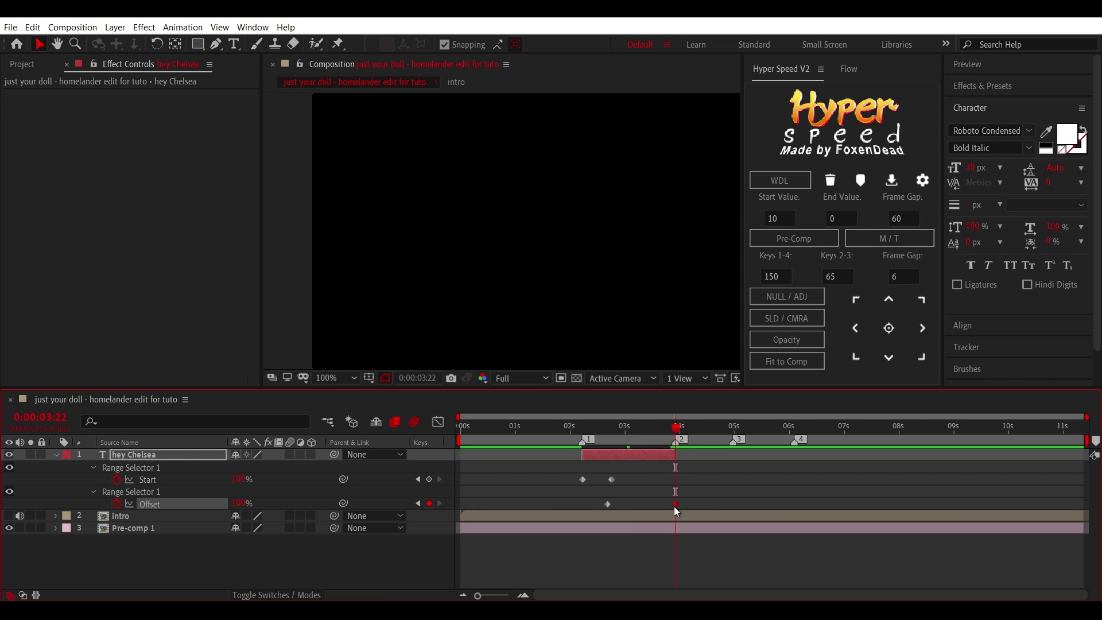
{"action": "left_click_drag", "start_coordinate": [678, 498], "coordinate": [601, 510]}
{"action": "key", "text": "F9"}
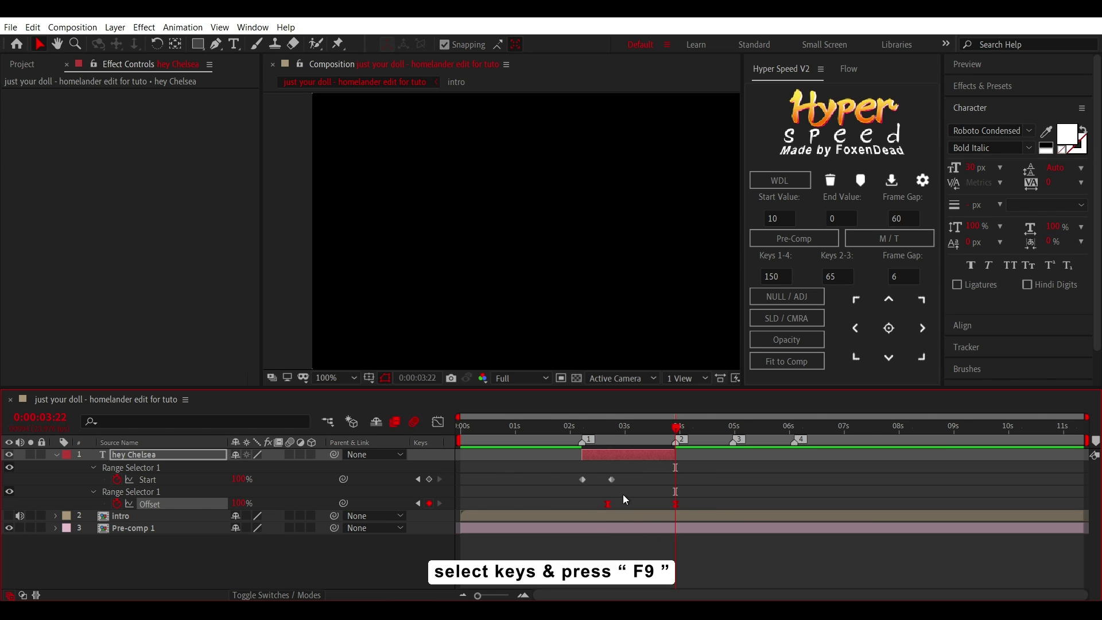
Step: Retime the Offset keys to about 2:14–4:20, extend the layer, and preview
{"action": "mouse_move", "coordinate": [594, 431]}
{"action": "left_mouse_down"}
{"action": "mouse_move", "coordinate": [608, 429]}
{"action": "mouse_move", "coordinate": [572, 427]}
{"action": "left_mouse_up"}
{"action": "left_click_drag", "start_coordinate": [608, 504], "coordinate": [594, 505]}
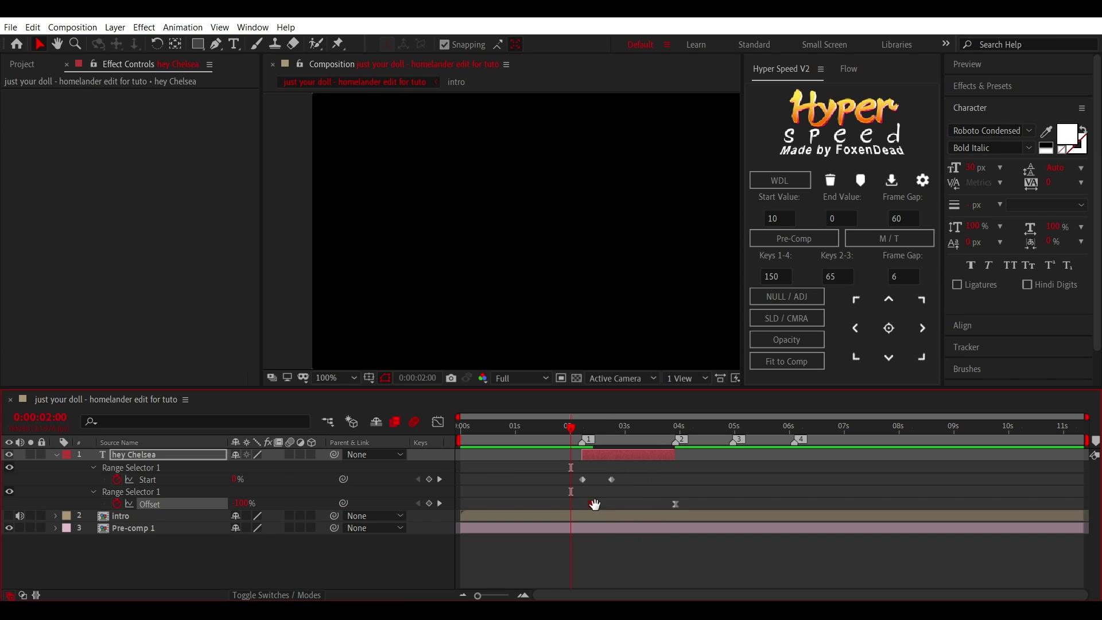
{"action": "left_click", "coordinate": [594, 432]}
{"action": "left_click_drag", "start_coordinate": [595, 433], "coordinate": [602, 434]}
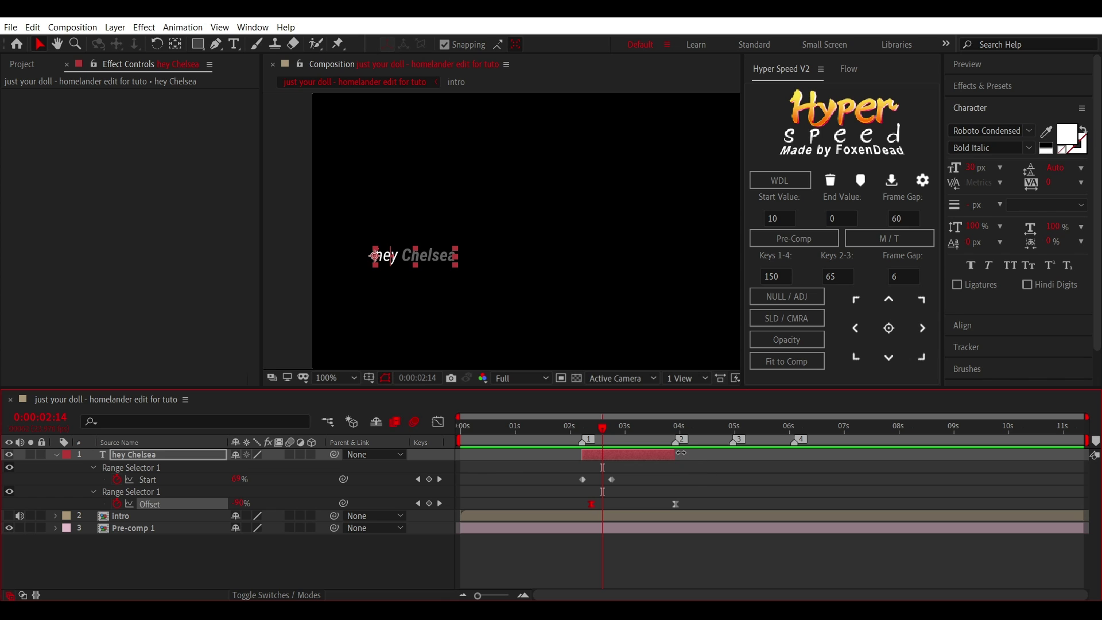
{"action": "left_click_drag", "start_coordinate": [681, 453], "coordinate": [716, 454]}
{"action": "mouse_move", "coordinate": [675, 504]}
{"action": "left_mouse_down"}
{"action": "mouse_move", "coordinate": [712, 504]}
{"action": "mouse_move", "coordinate": [593, 520]}
{"action": "left_mouse_up"}
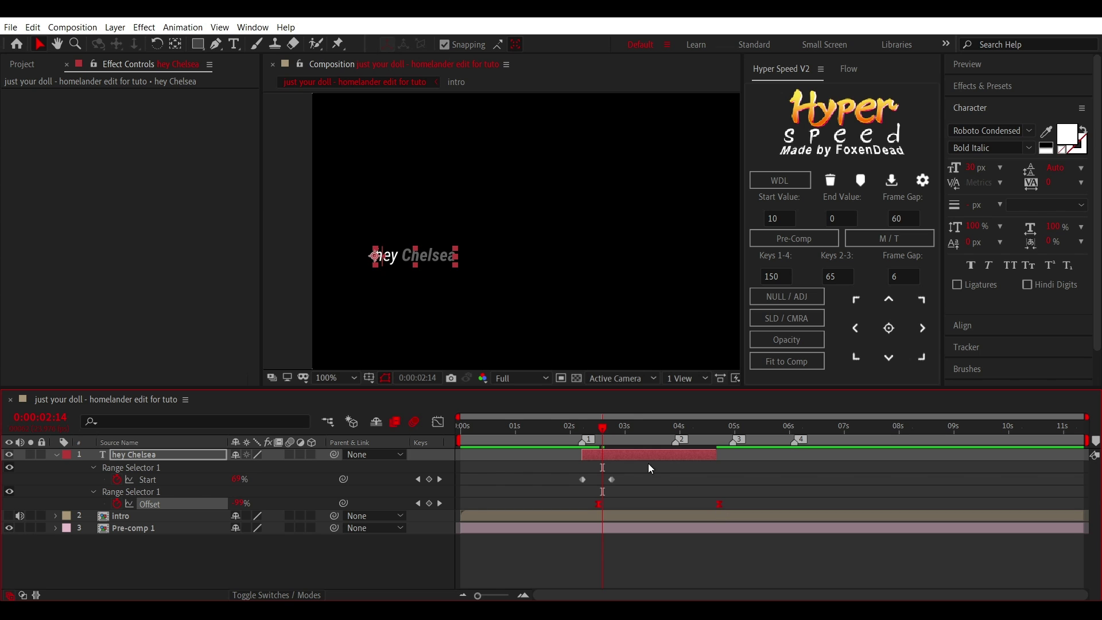
{"action": "key", "text": "space"}
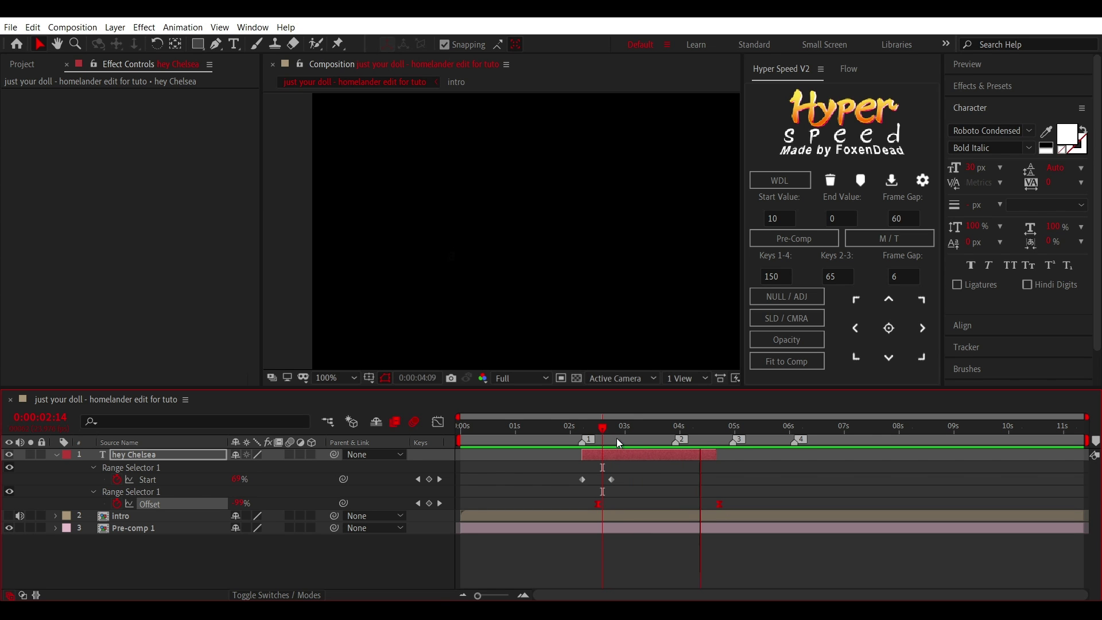
{"action": "left_click", "coordinate": [593, 480]}
Step: Duplicate the 'hey Chelsea' layer so the copy starts at the playhead
{"action": "left_click", "coordinate": [688, 457]}
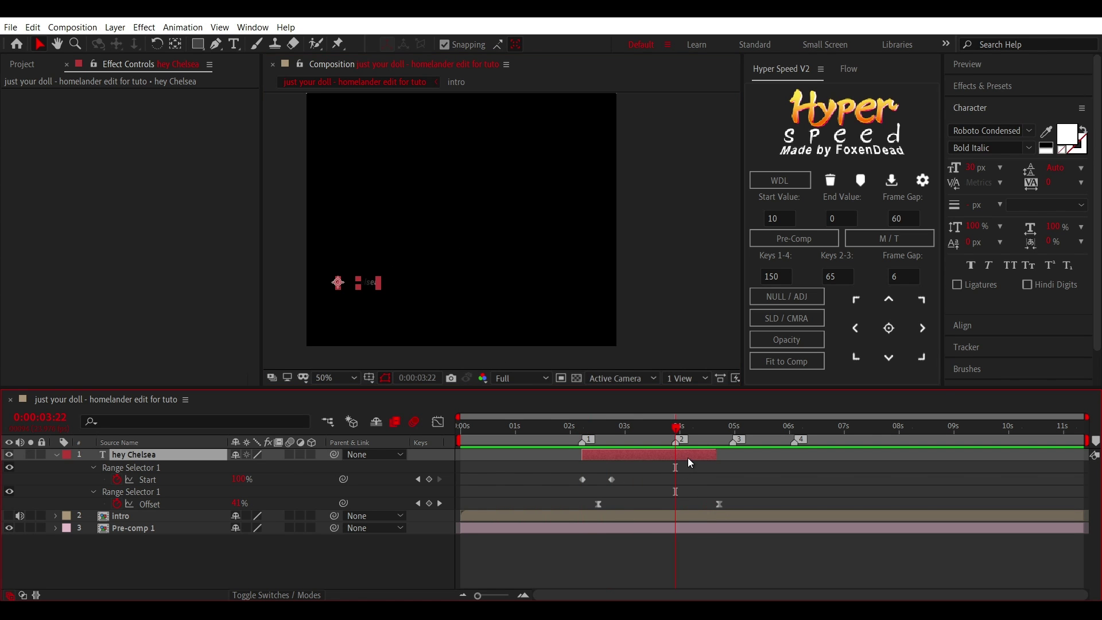
{"action": "key", "text": "ctrl+d"}
{"action": "key", "text": "bracketleft"}
{"action": "key", "text": "u"}
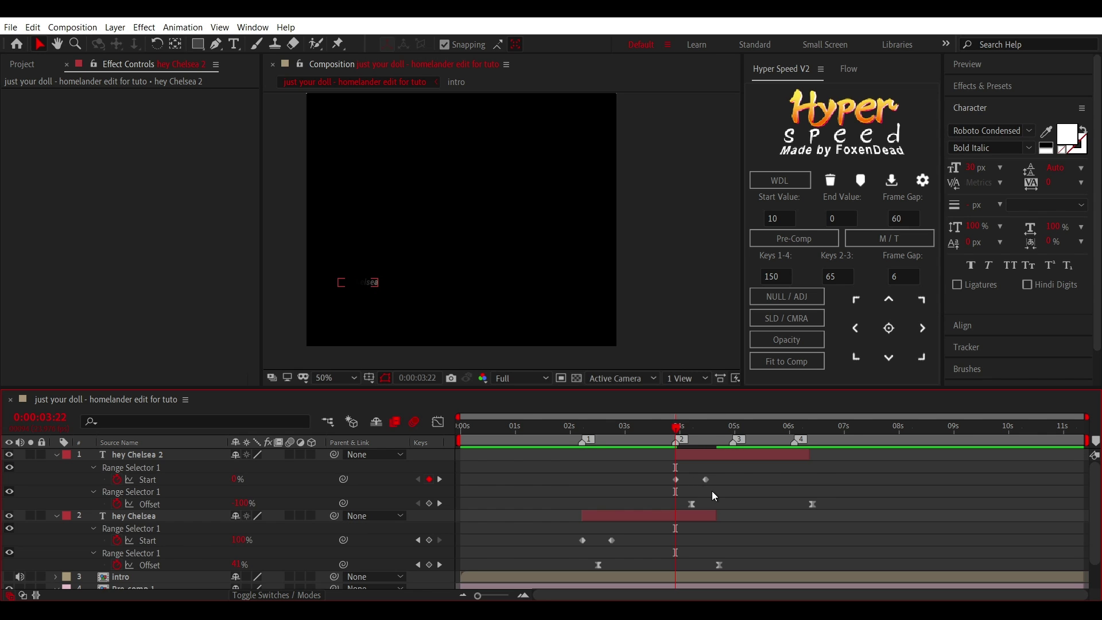
{"action": "key", "text": "u"}
Step: Replace the duplicate's text with 'don't come any closer'
{"action": "double_click", "coordinate": [715, 455]}
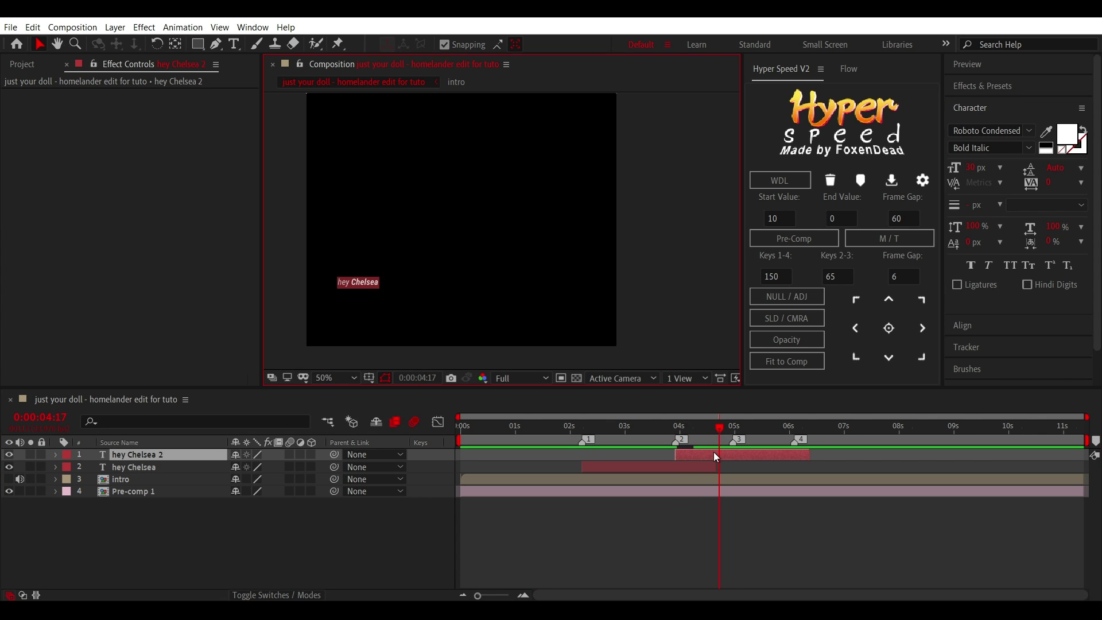
{"action": "type", "text": "don't come any closer"}
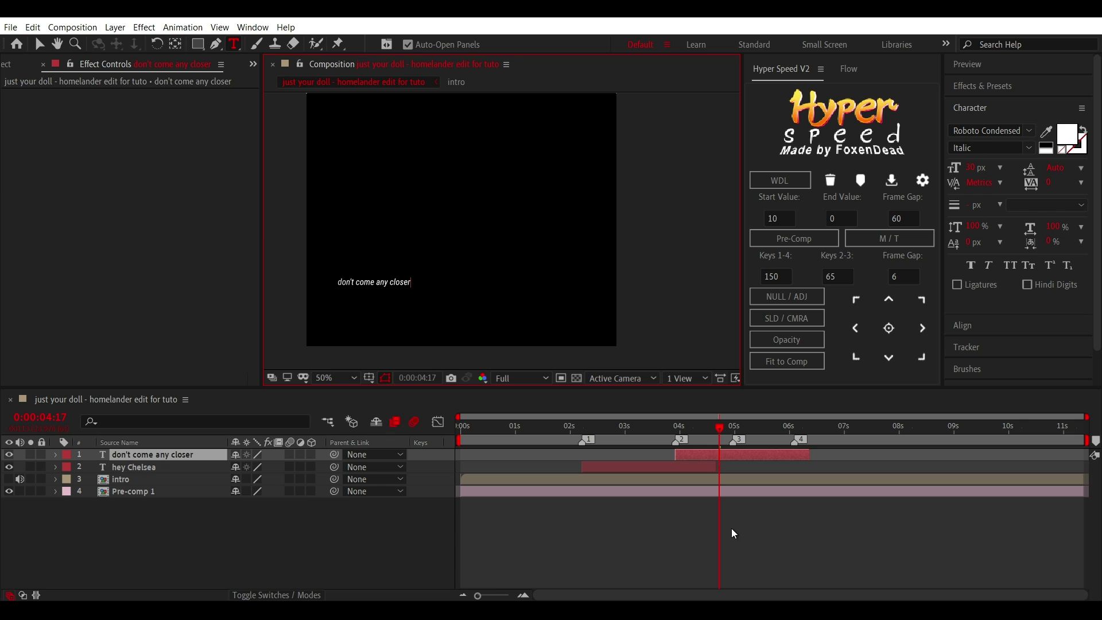
{"action": "left_click", "coordinate": [731, 528]}
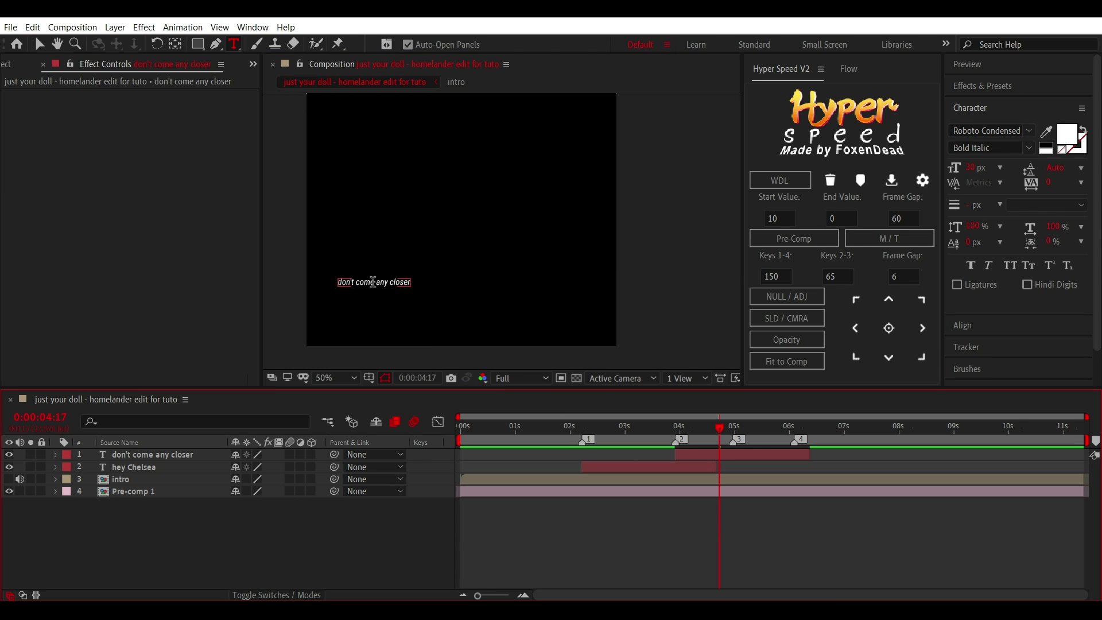
{"action": "key", "text": "Escape"}
{"action": "scroll", "coordinate": [371, 285], "scroll_direction": "up", "scroll_amount": 4}
{"action": "left_click_drag", "start_coordinate": [362, 306], "coordinate": [673, 238]}
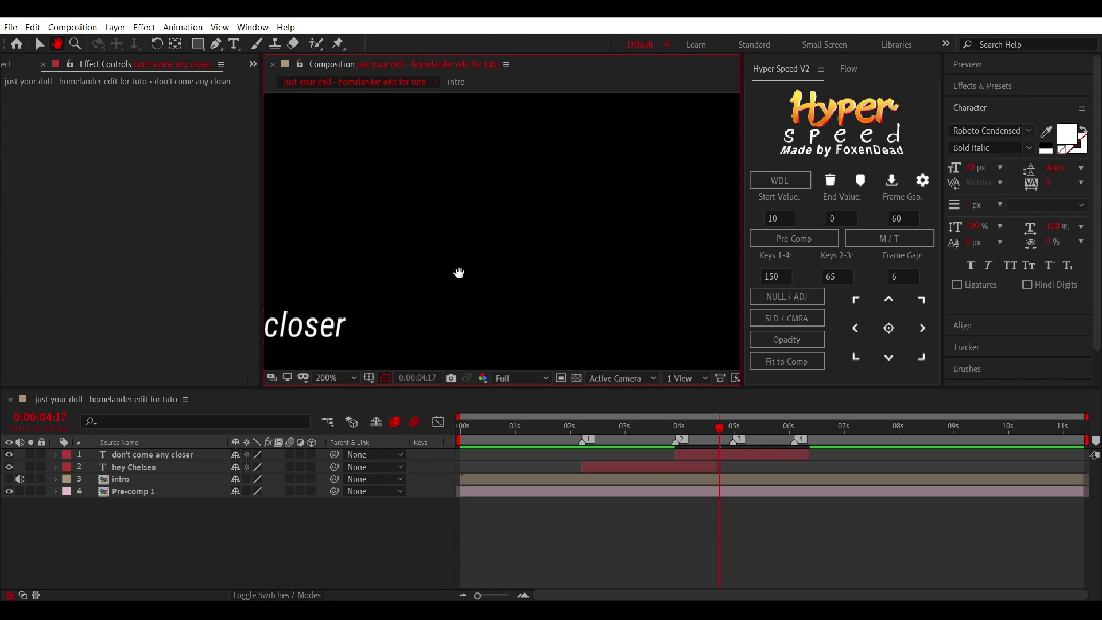
Step: Preview the 'don't come any closer' word reveal from just before it appears
{"action": "left_click", "coordinate": [671, 437]}
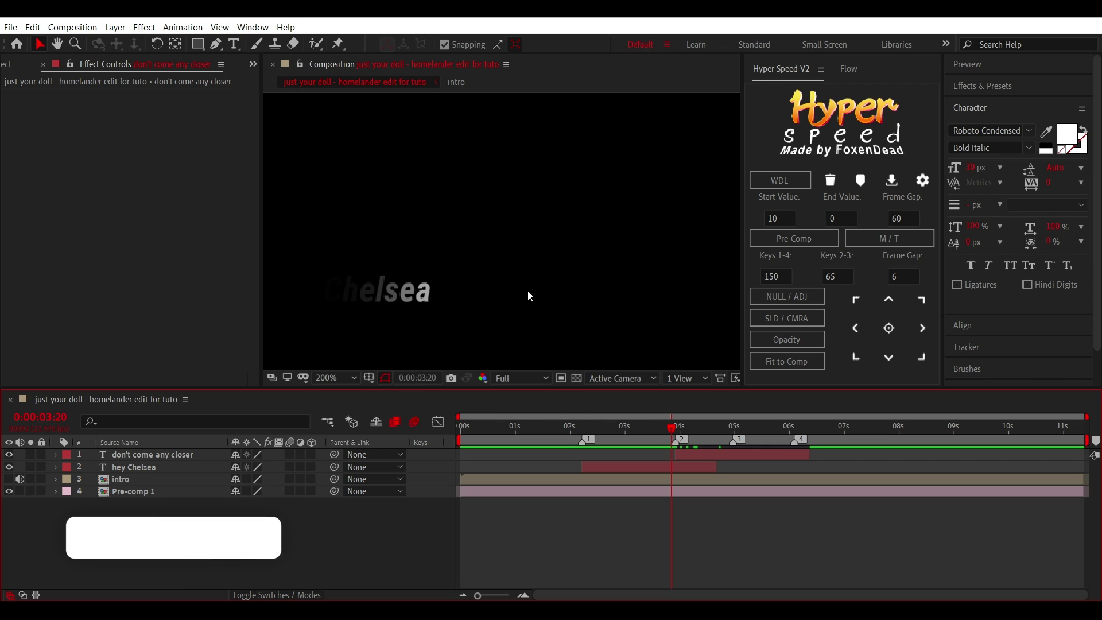
{"action": "key", "text": "slash"}
{"action": "key", "text": "space"}
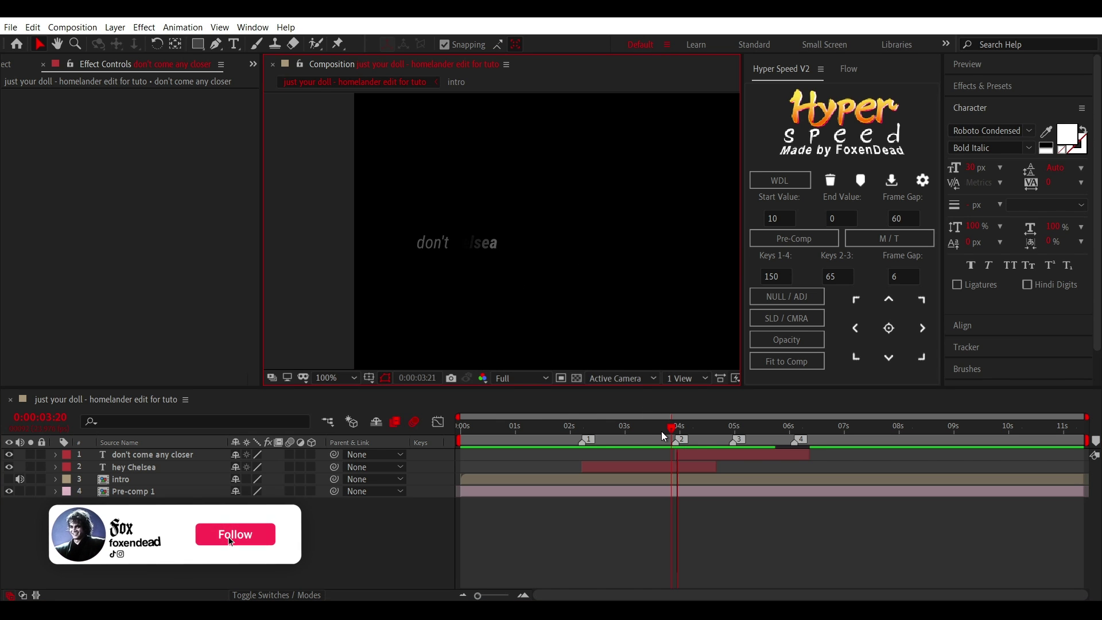
{"action": "left_click_drag", "start_coordinate": [680, 439], "coordinate": [667, 435]}
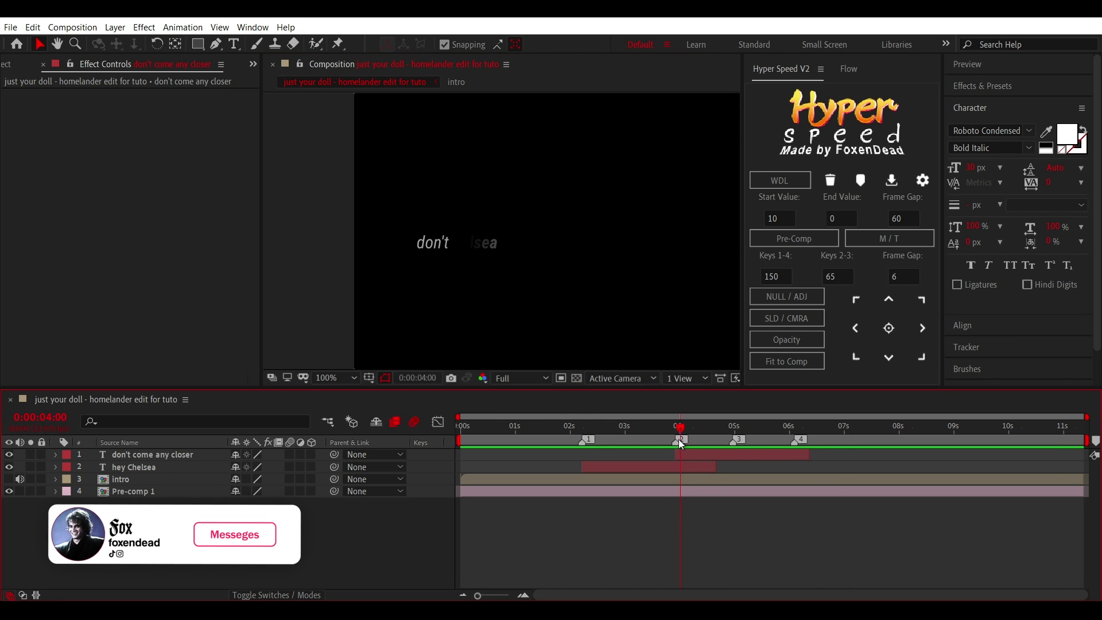
{"action": "key", "text": "space"}
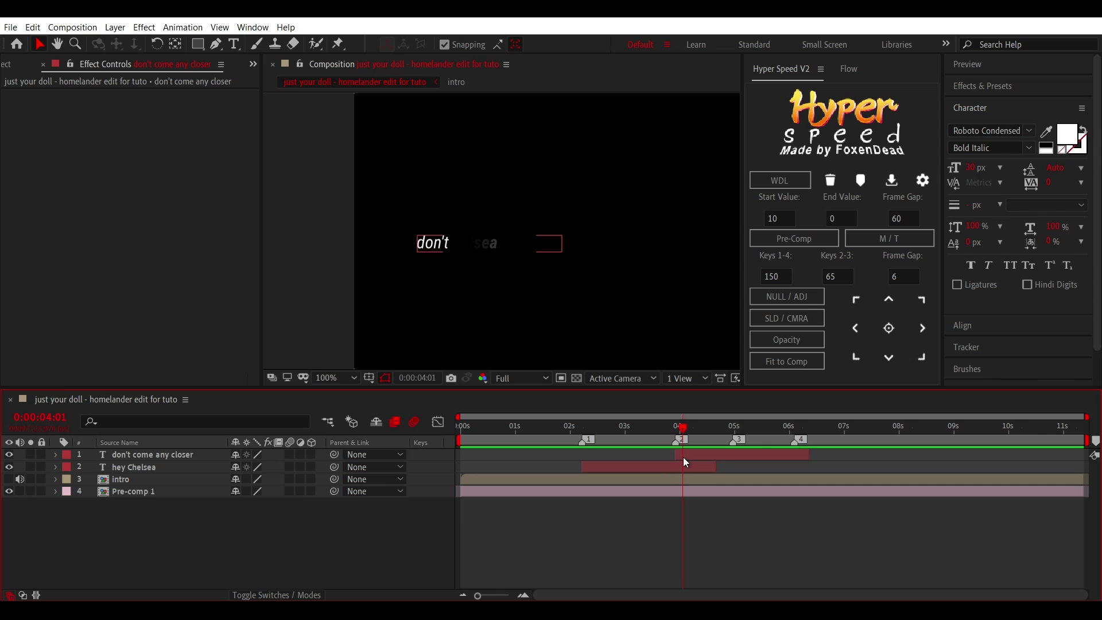
{"action": "left_click", "coordinate": [683, 457]}
Step: Show the line's Start keyframes, shift the second later, and add a Start keyframe at 58%
{"action": "key", "text": "u"}
{"action": "left_click", "coordinate": [524, 595]}
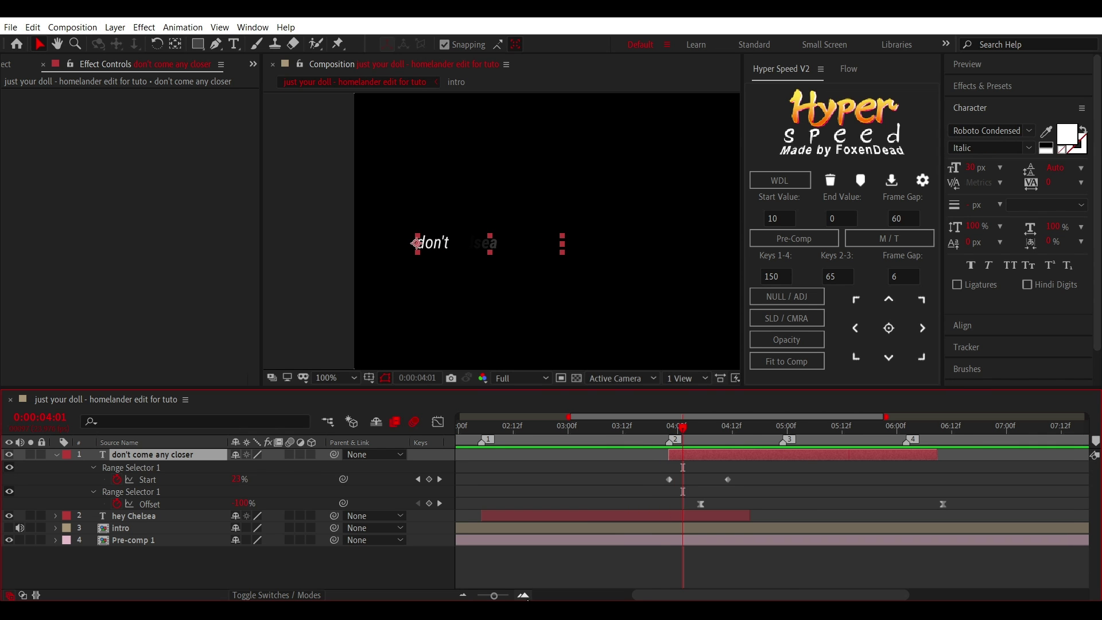
{"action": "left_click_drag", "start_coordinate": [728, 479], "coordinate": [793, 479]}
{"action": "left_click", "coordinate": [744, 435]}
{"action": "left_click", "coordinate": [237, 479]}
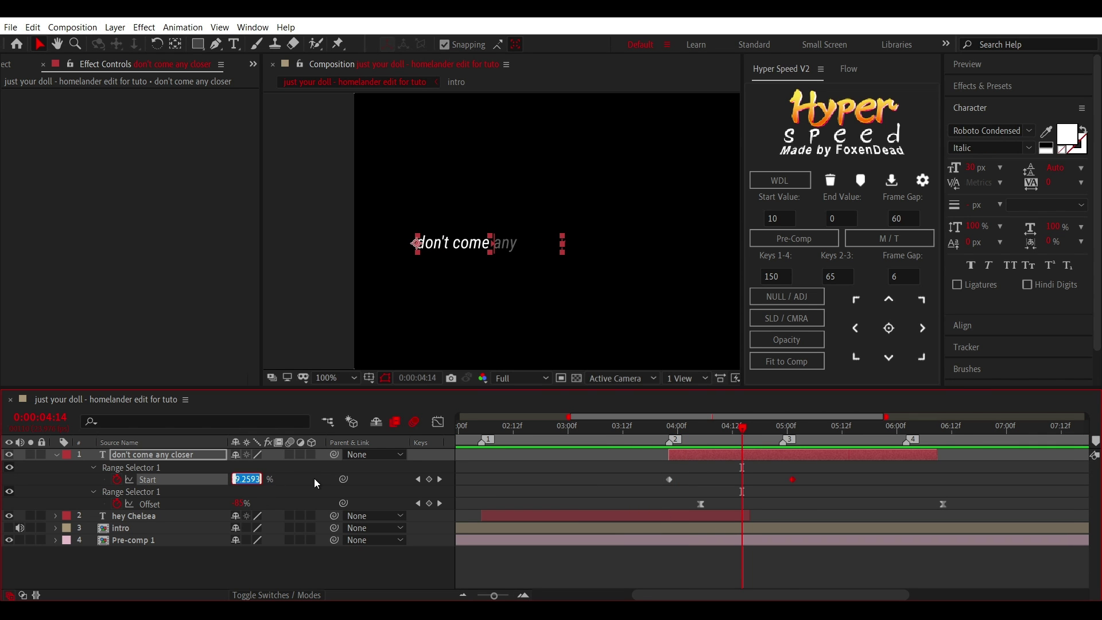
{"action": "type", "text": "50"}
{"action": "key", "text": "Return"}
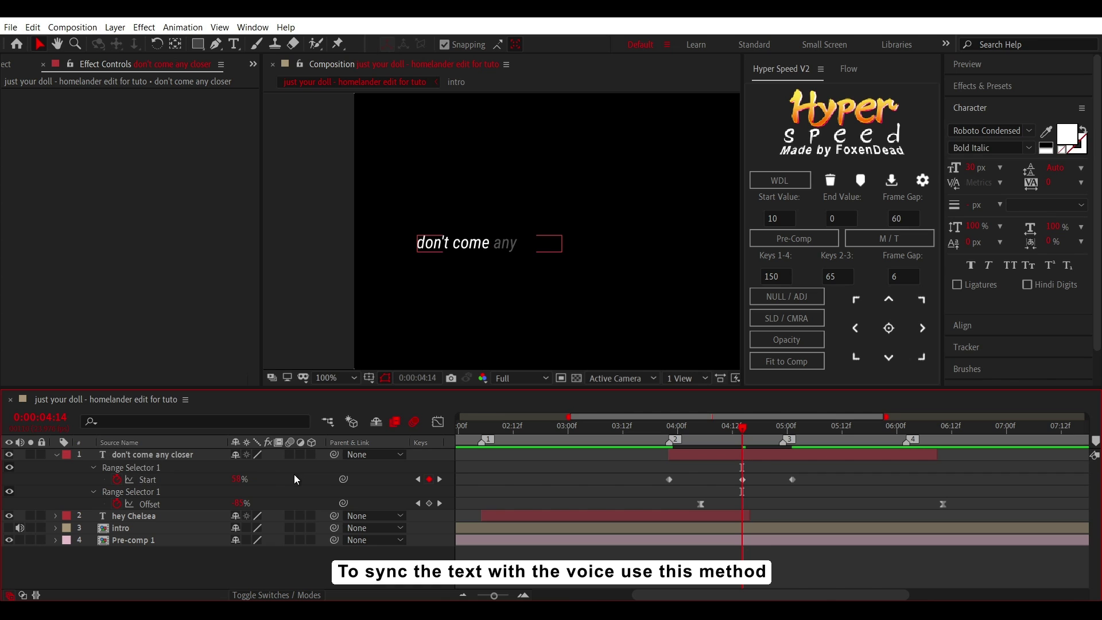
Step: Lower the new Start keyframe's value to 54%, then to 52%
{"action": "left_click", "coordinate": [237, 479]}
{"action": "left_click", "coordinate": [237, 480]}
{"action": "key", "text": "Return"}
{"action": "left_click", "coordinate": [238, 479]}
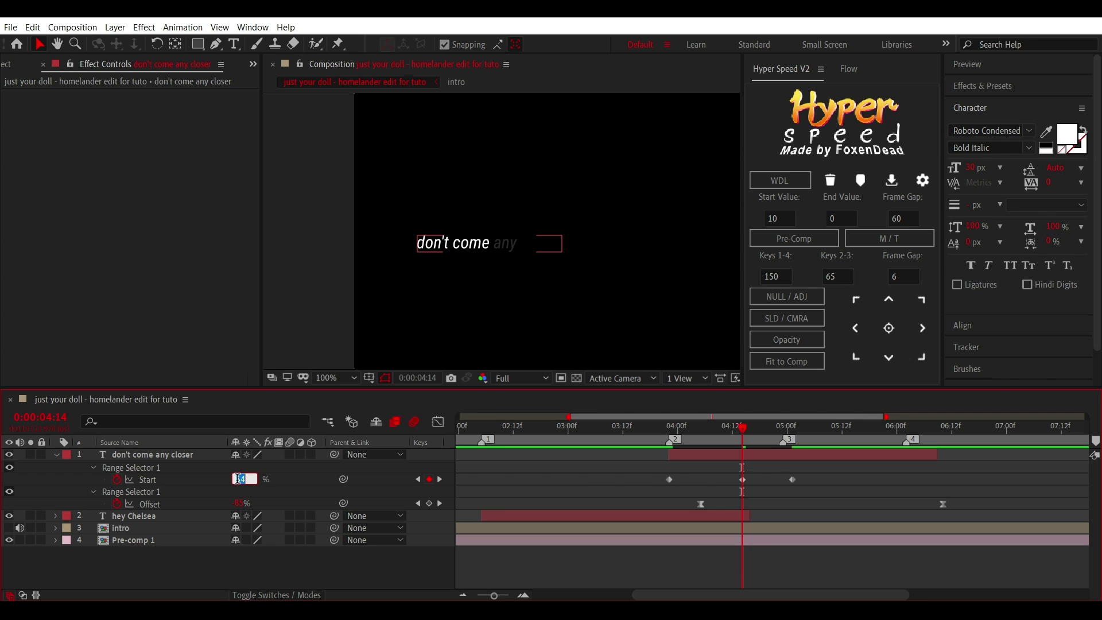
{"action": "left_click", "coordinate": [247, 480]}
{"action": "type", "text": "2"}
{"action": "key", "text": "Return"}
{"action": "left_click", "coordinate": [239, 479]}
Step: Move the new Start keyframe to 04:08 and the last to about 04:13 to match the vocal
{"action": "left_click_drag", "start_coordinate": [742, 479], "coordinate": [725, 461]}
{"action": "left_click_drag", "start_coordinate": [786, 481], "coordinate": [774, 477]}
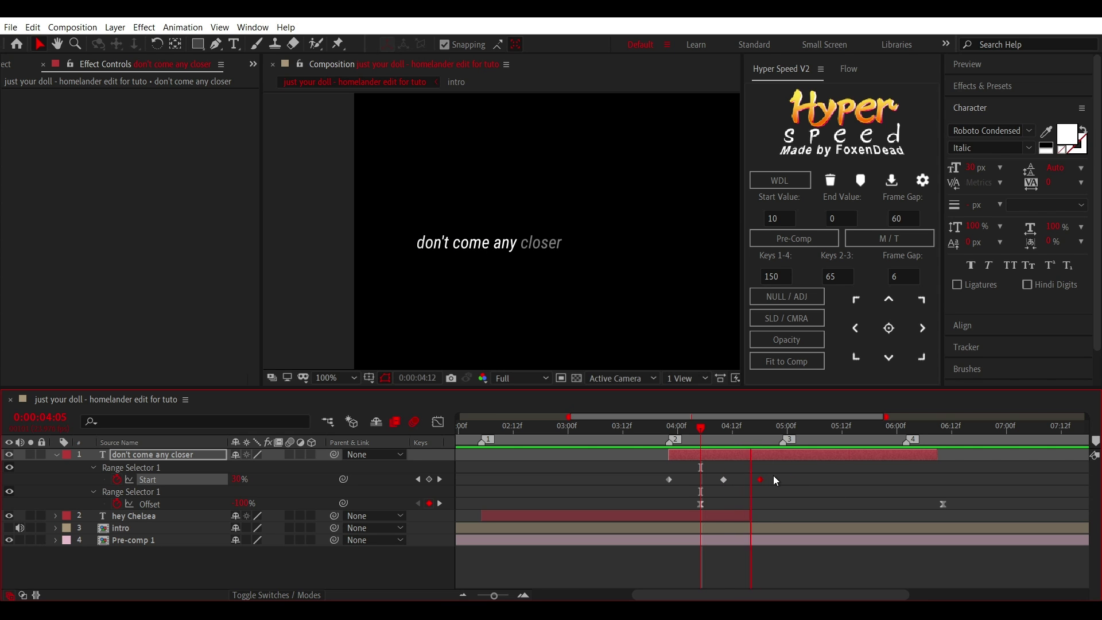
{"action": "left_click", "coordinate": [665, 428]}
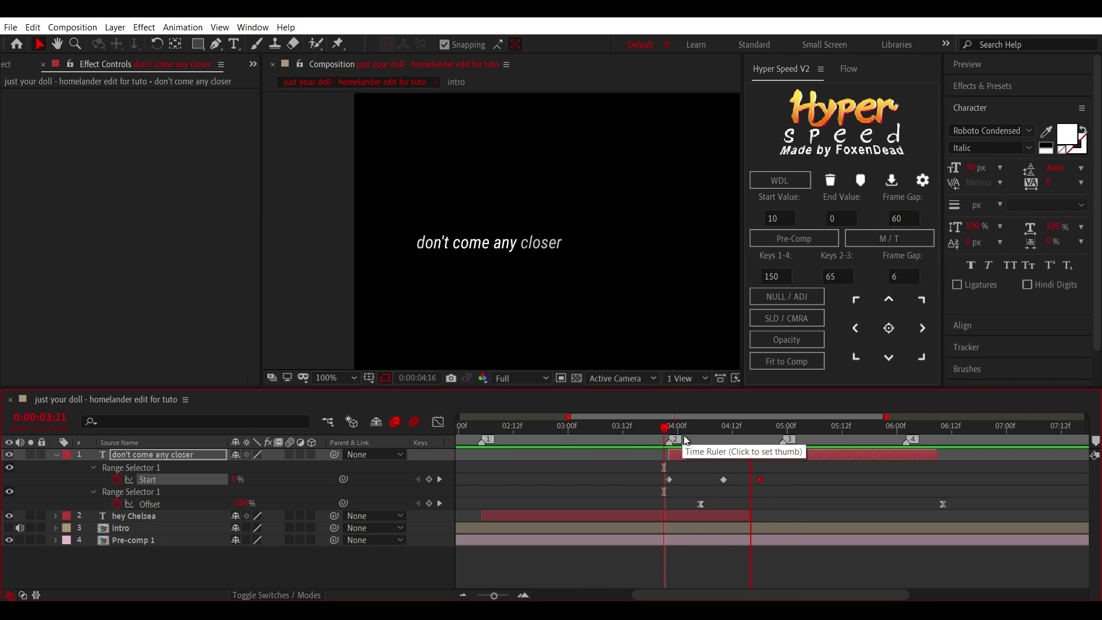
{"action": "left_click", "coordinate": [648, 453]}
Step: Duplicate the line, start the copy later, and retype it as 'come on look'
{"action": "key", "text": "ctrl+d"}
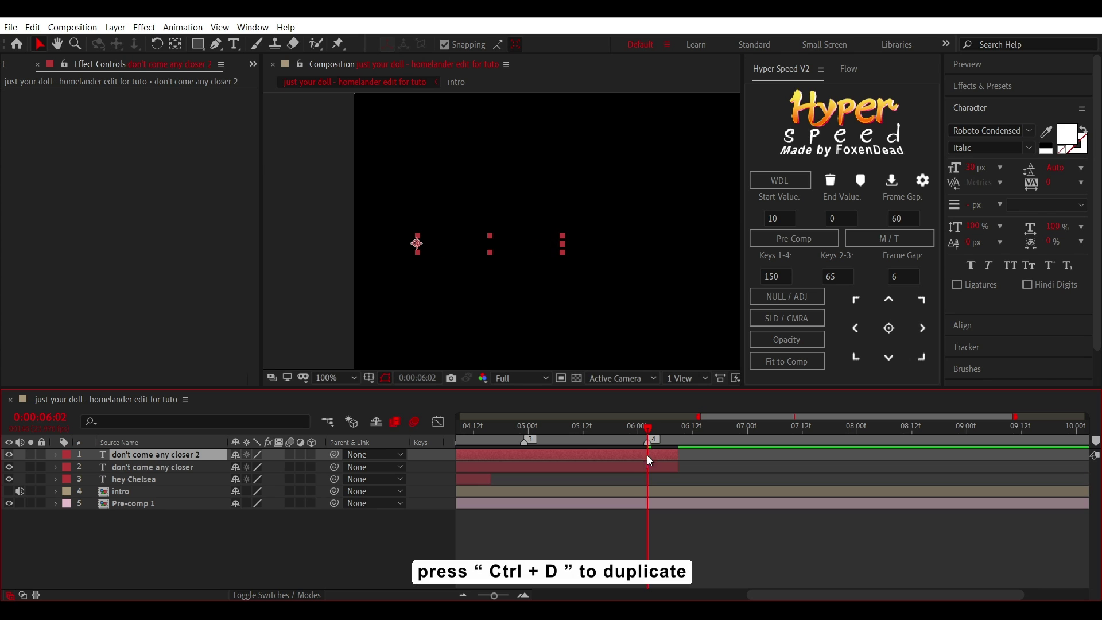
{"action": "left_click_drag", "start_coordinate": [591, 453], "coordinate": [706, 462]}
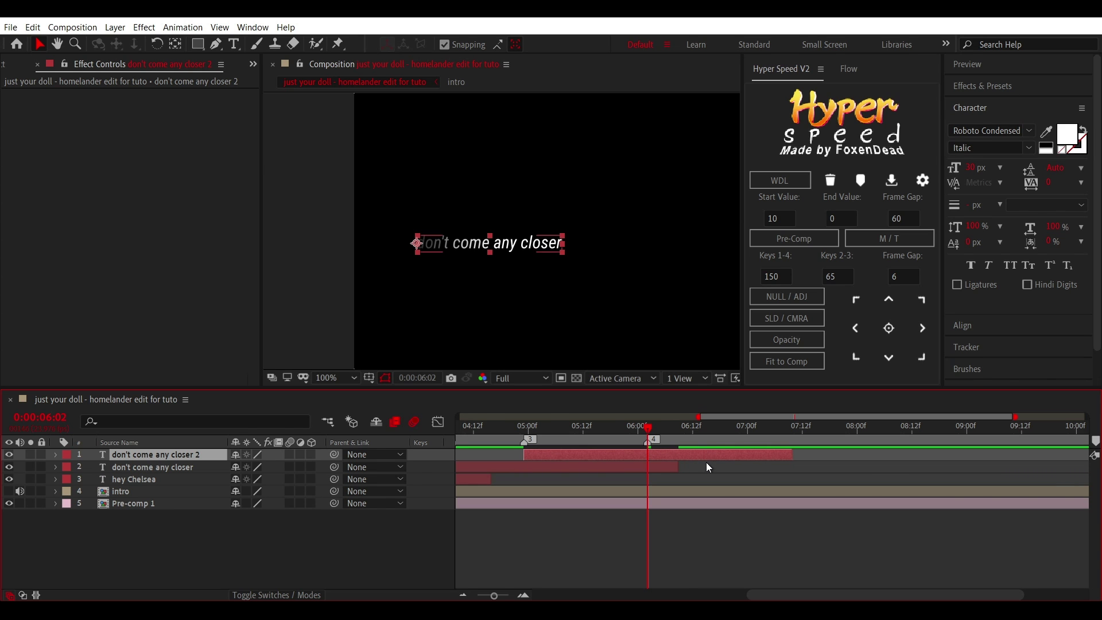
{"action": "double_click", "coordinate": [624, 454]}
{"action": "type", "text": "come on look"}
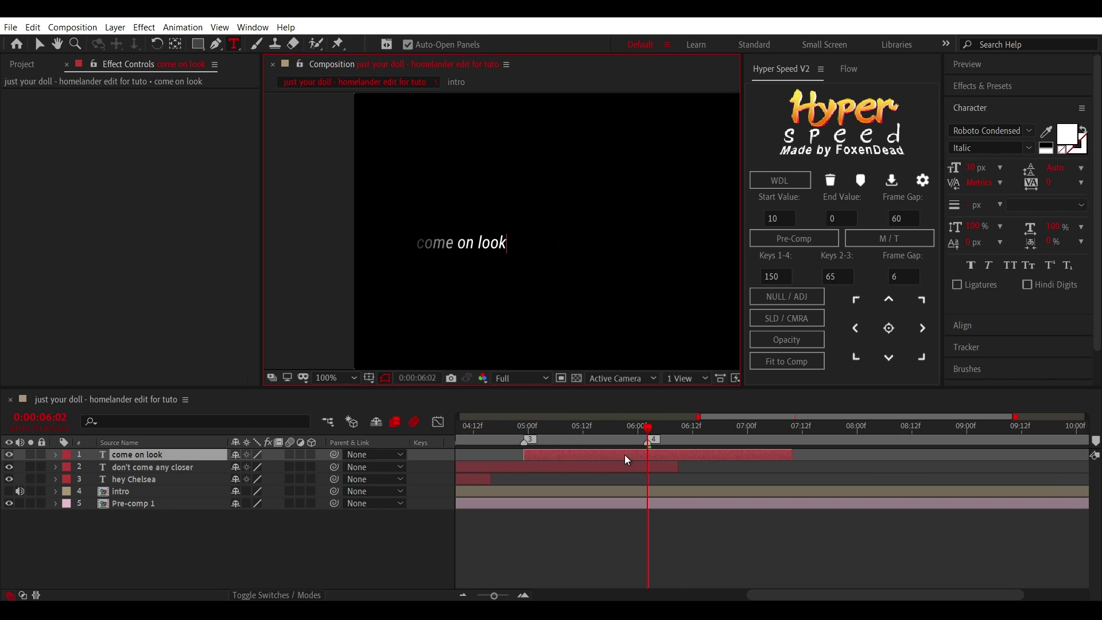
Step: At 0:00:05:13, move 'come on look' right so it sits above the previous line
{"action": "left_click_drag", "start_coordinate": [626, 430], "coordinate": [523, 431]}
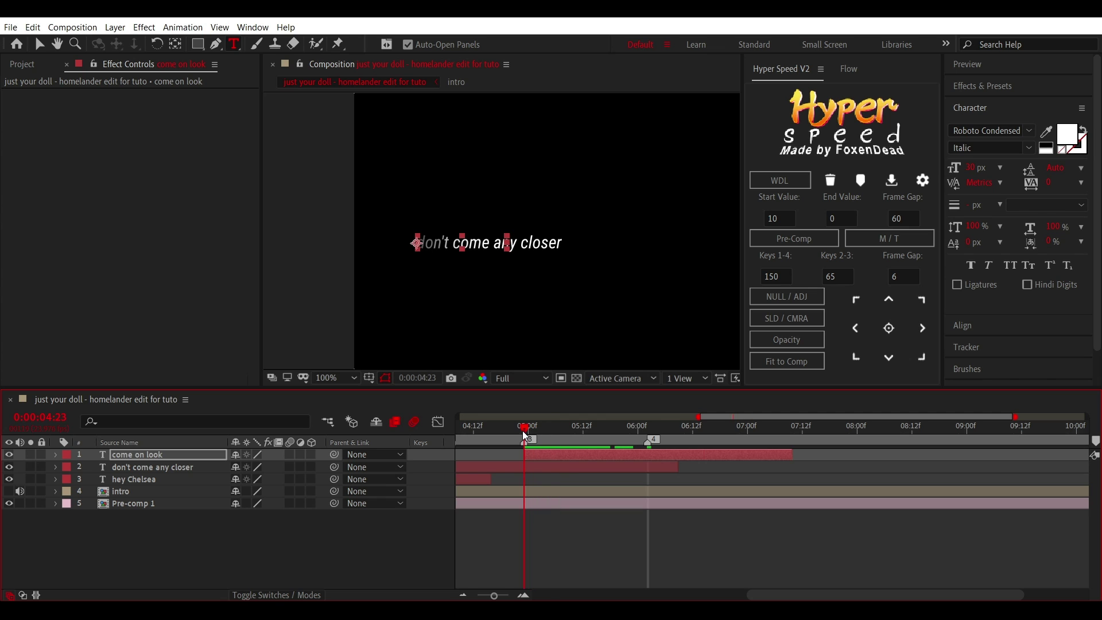
{"action": "key", "text": "comma"}
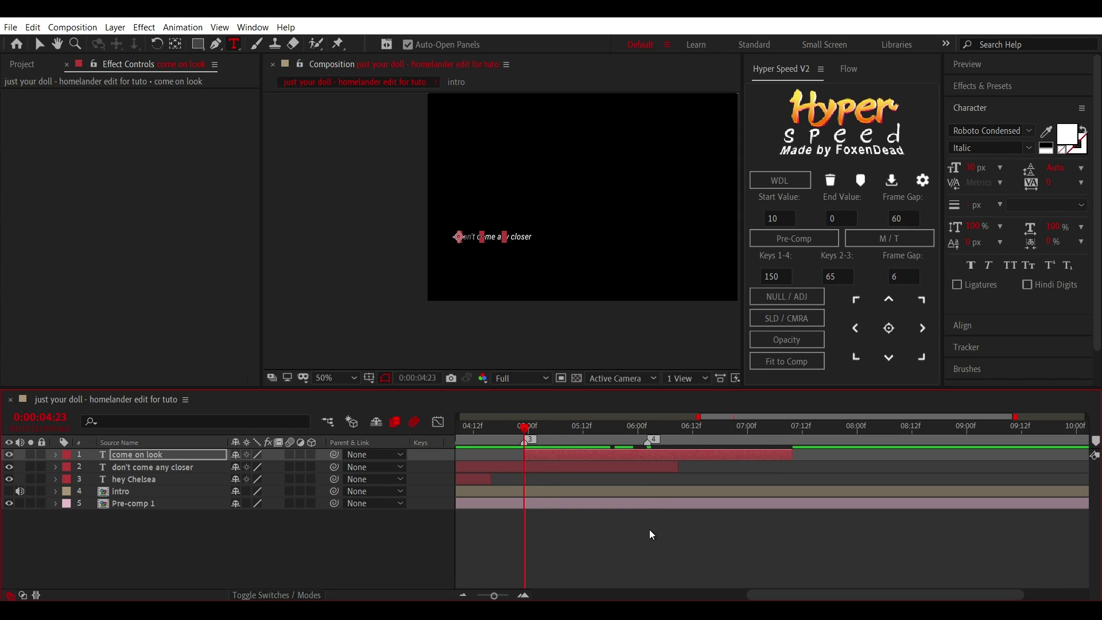
{"action": "left_click", "coordinate": [650, 551]}
{"action": "key", "text": "v"}
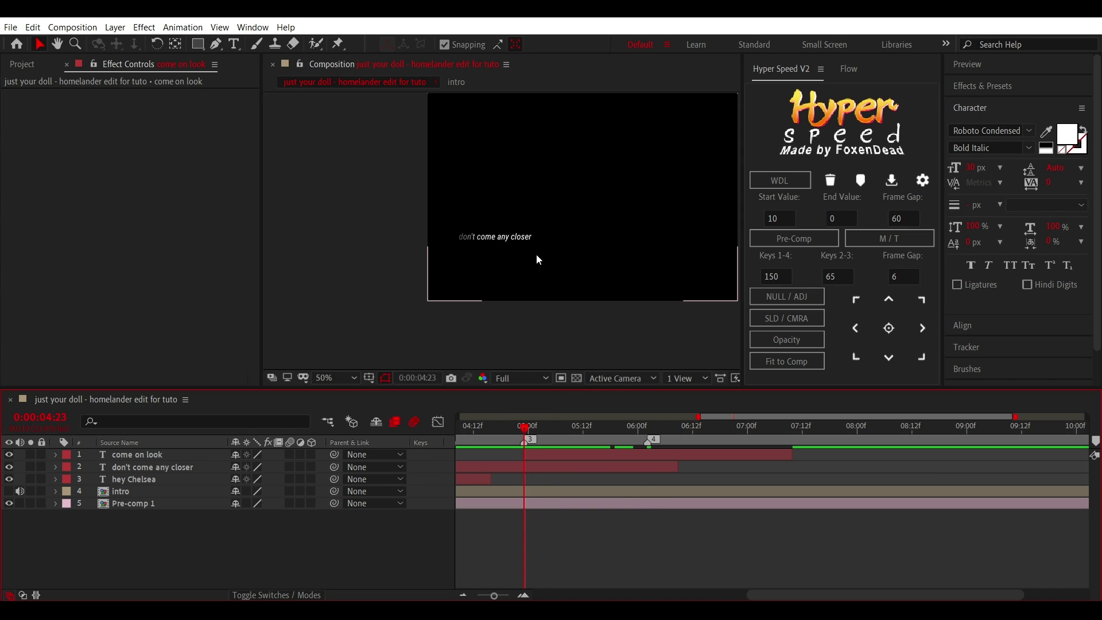
{"action": "left_click", "coordinate": [591, 442]}
{"action": "left_click", "coordinate": [590, 456]}
{"action": "mouse_move", "coordinate": [474, 241]}
{"action": "left_mouse_down"}
{"action": "mouse_move", "coordinate": [693, 211]}
{"action": "mouse_move", "coordinate": [574, 280]}
{"action": "mouse_move", "coordinate": [566, 252]}
{"action": "left_mouse_up"}
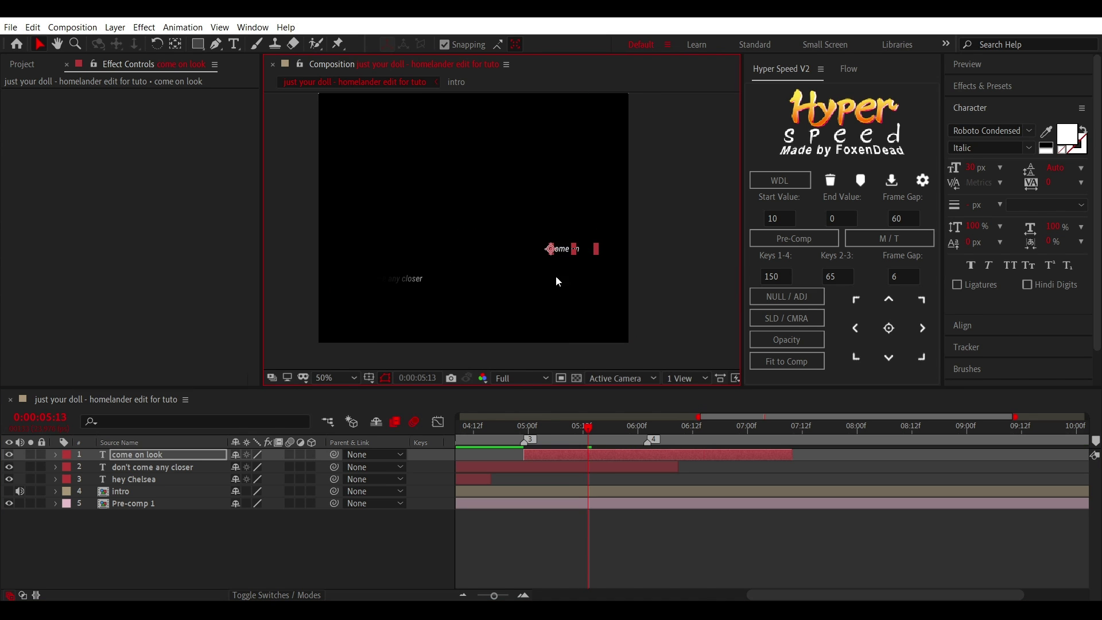
{"action": "left_click", "coordinate": [631, 484]}
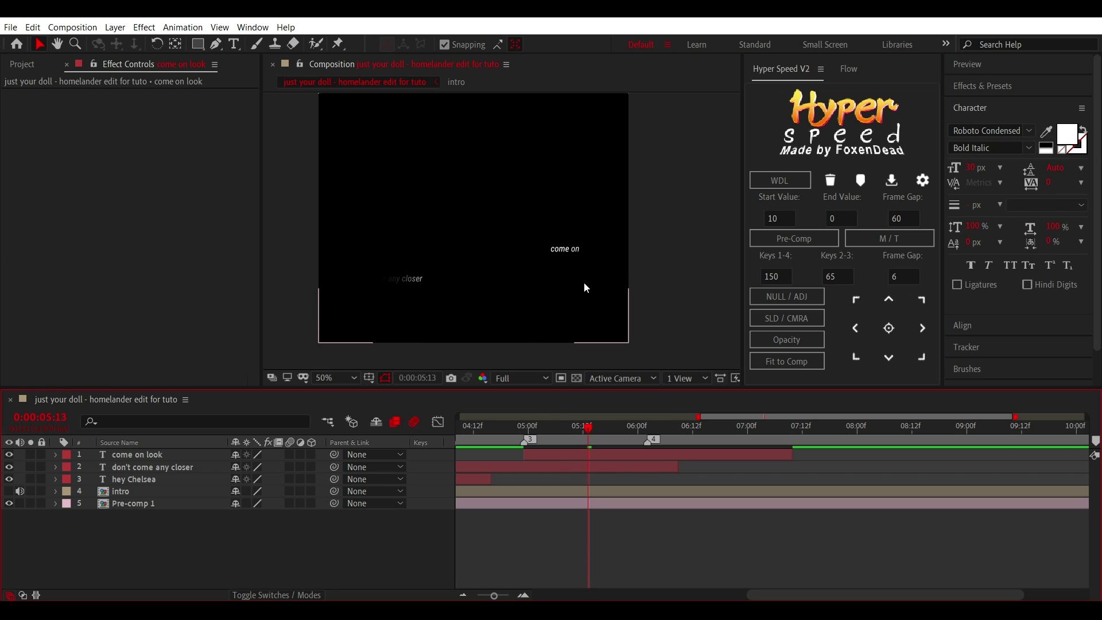
{"action": "key", "text": "period"}
Step: Try shifting the layer earlier, undo it, and scrub from 0:00:04:19 to 0:00:05:01
{"action": "left_click_drag", "start_coordinate": [589, 454], "coordinate": [550, 453]}
{"action": "key", "text": "ctrl+z"}
{"action": "left_click", "coordinate": [506, 431]}
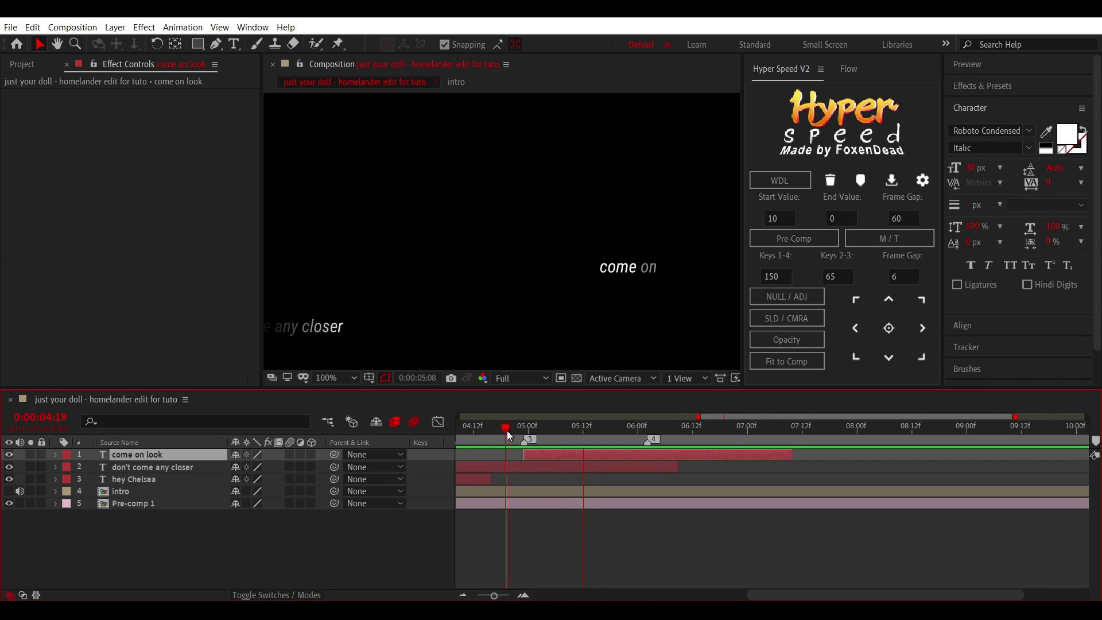
{"action": "left_click_drag", "start_coordinate": [513, 432], "coordinate": [535, 448]}
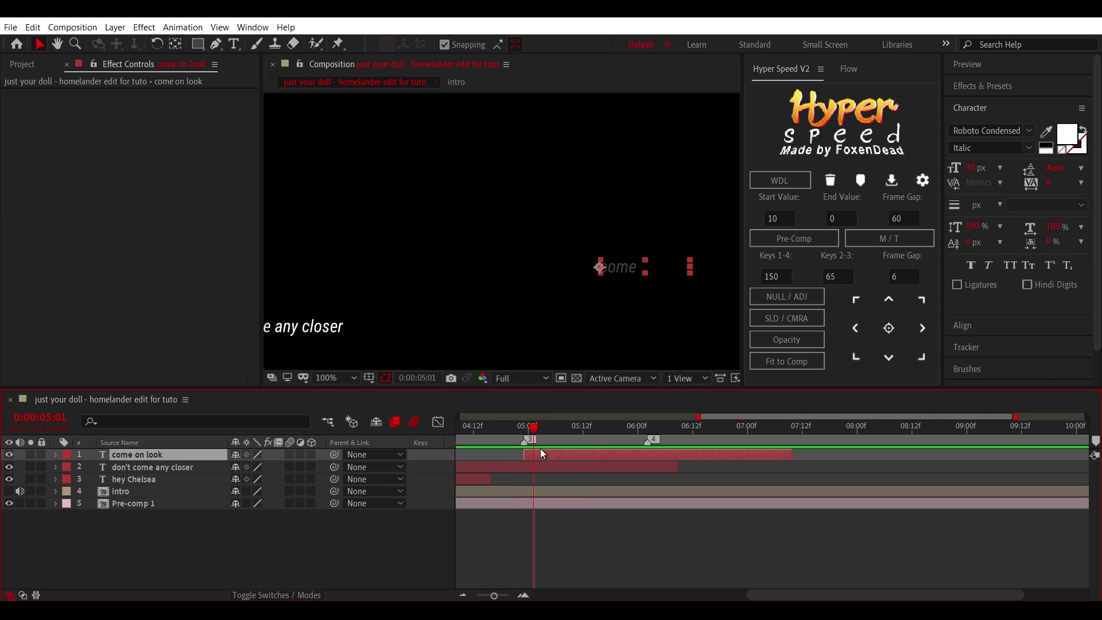
Step: Delete the extra Start keyframe of 'come on look' and reposition the remaining one
{"action": "key", "text": "u"}
{"action": "left_click", "coordinate": [577, 480]}
{"action": "key", "text": "Delete"}
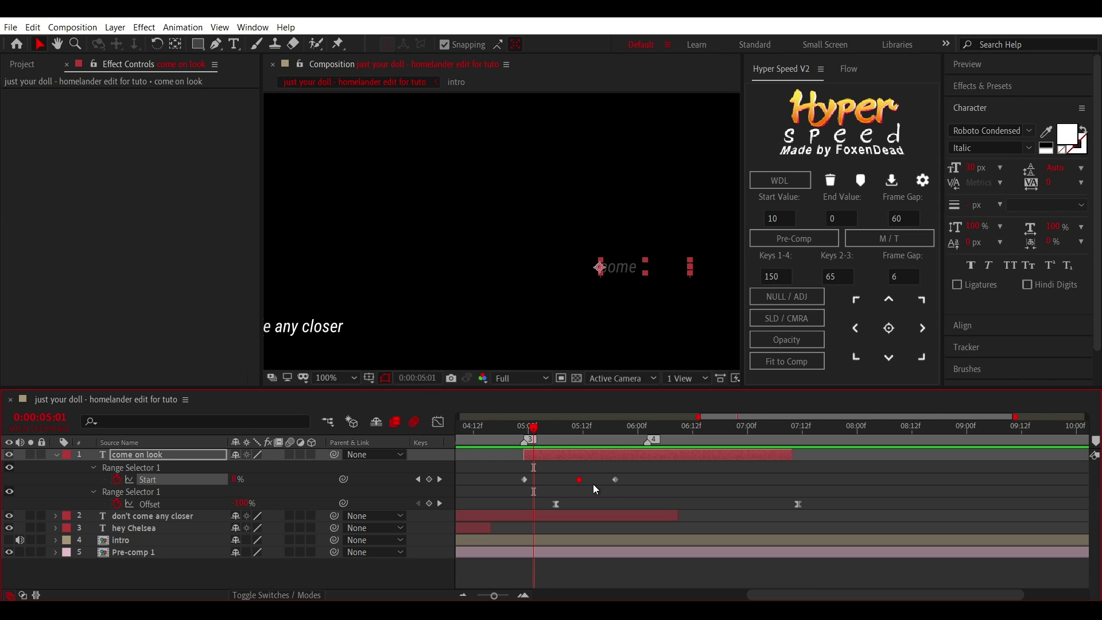
{"action": "left_click_drag", "start_coordinate": [615, 480], "coordinate": [561, 479]}
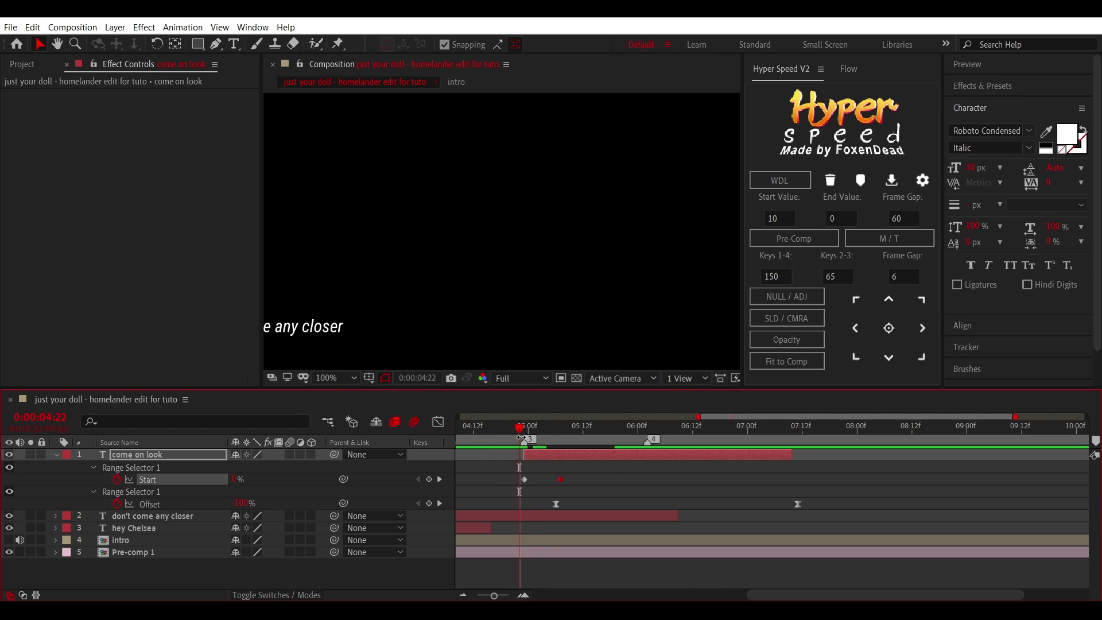
{"action": "left_click", "coordinate": [543, 436]}
{"action": "left_click", "coordinate": [547, 444]}
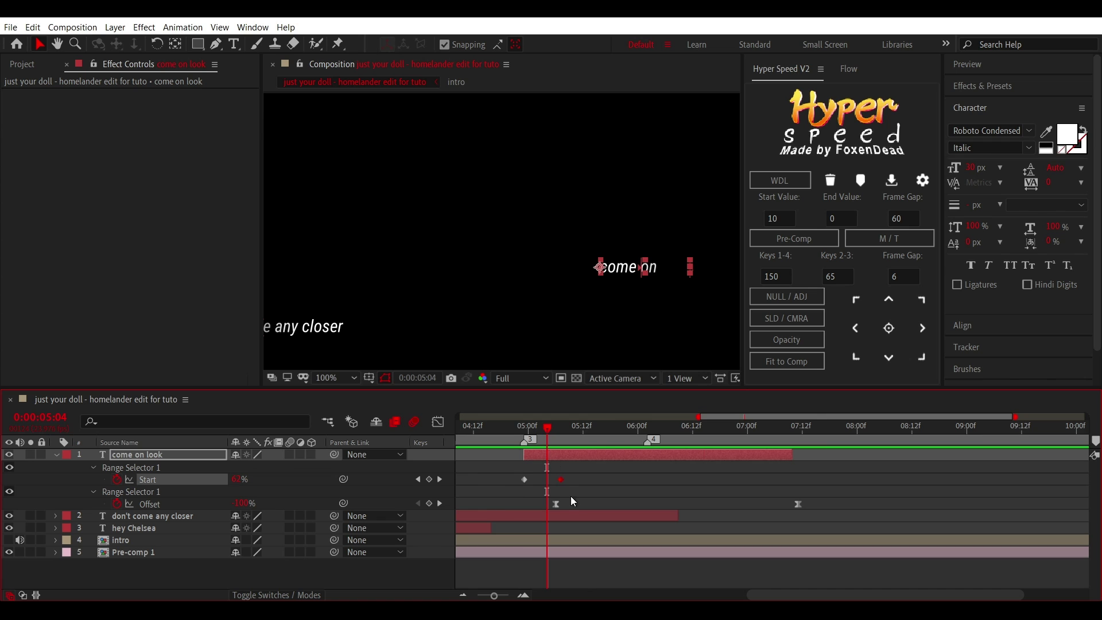
{"action": "left_click_drag", "start_coordinate": [561, 479], "coordinate": [629, 480]}
{"action": "left_click_drag", "start_coordinate": [553, 437], "coordinate": [587, 439]}
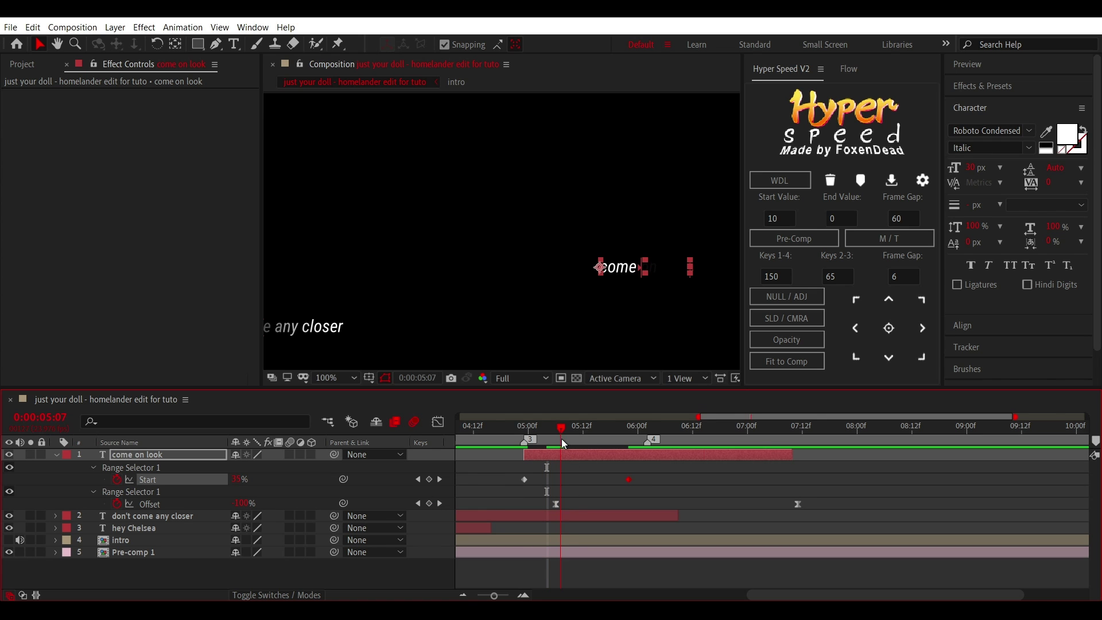
Step: Add a Start keyframe where 'come on' is revealed, setting it to 68%
{"action": "left_click", "coordinate": [237, 479]}
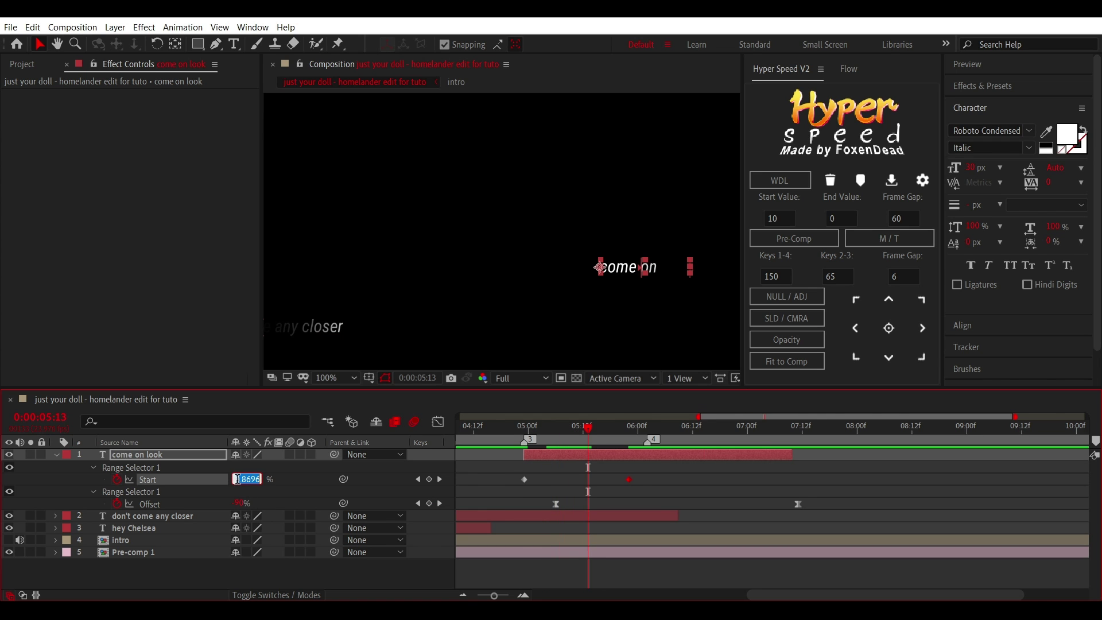
{"action": "type", "text": "65"}
{"action": "left_click", "coordinate": [281, 475]}
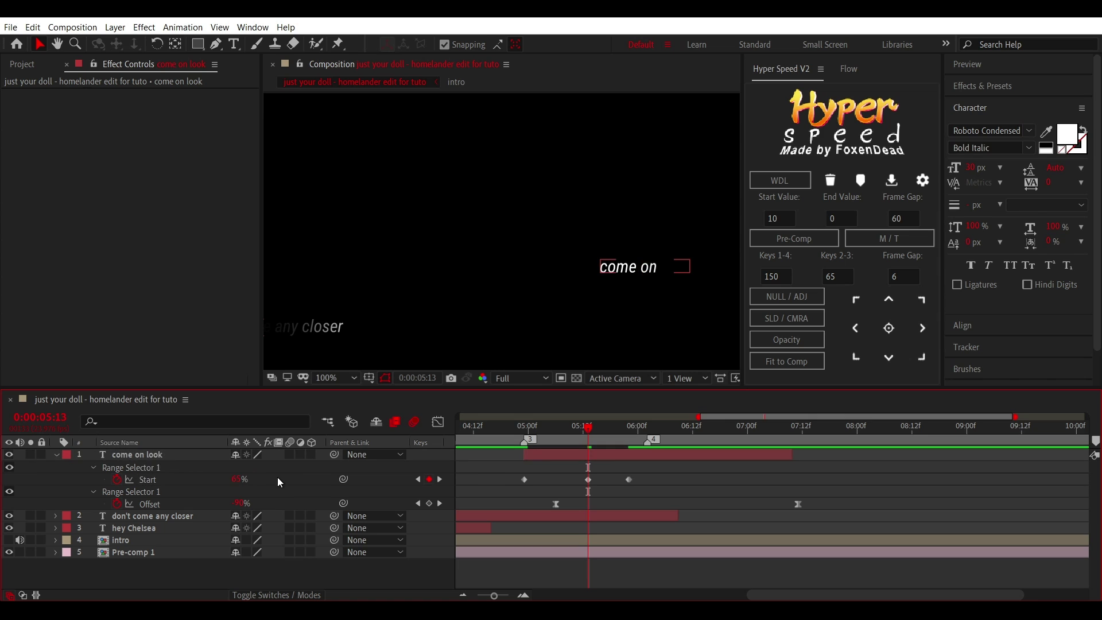
{"action": "left_click", "coordinate": [257, 481]}
{"action": "type", "text": "6"}
{"action": "left_click", "coordinate": [240, 481]}
{"action": "type", "text": "6"}
{"action": "left_click", "coordinate": [244, 480]}
{"action": "type", "text": "6"}
{"action": "key", "text": "Return"}
Step: Lower that Start keyframe to 67% and nudge it slightly earlier
{"action": "scroll", "coordinate": [712, 256], "scroll_direction": "up", "scroll_amount": 2}
{"action": "left_click_drag", "start_coordinate": [708, 260], "coordinate": [438, 229]}
{"action": "key", "text": "v"}
{"action": "left_click", "coordinate": [238, 480]}
{"action": "key", "text": "Return"}
{"action": "left_click", "coordinate": [591, 279]}
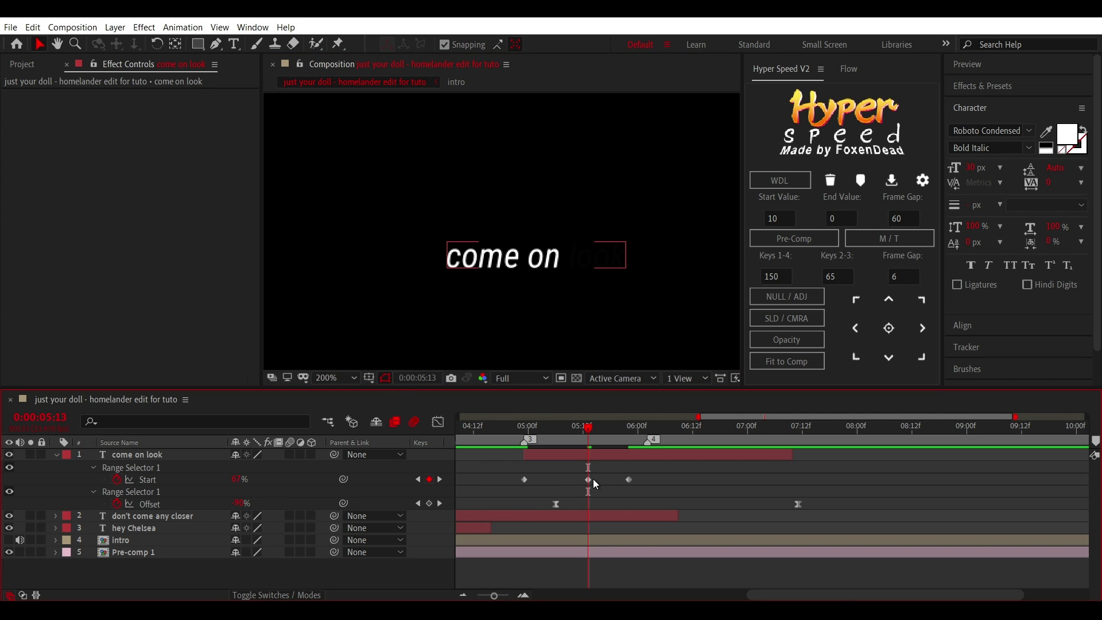
{"action": "left_click_drag", "start_coordinate": [588, 479], "coordinate": [580, 479]}
Step: Shift the later Start keyframes earlier and preview the reveal from 4:20 to 5:19
{"action": "left_click", "coordinate": [525, 427]}
{"action": "left_click_drag", "start_coordinate": [525, 429], "coordinate": [493, 433]}
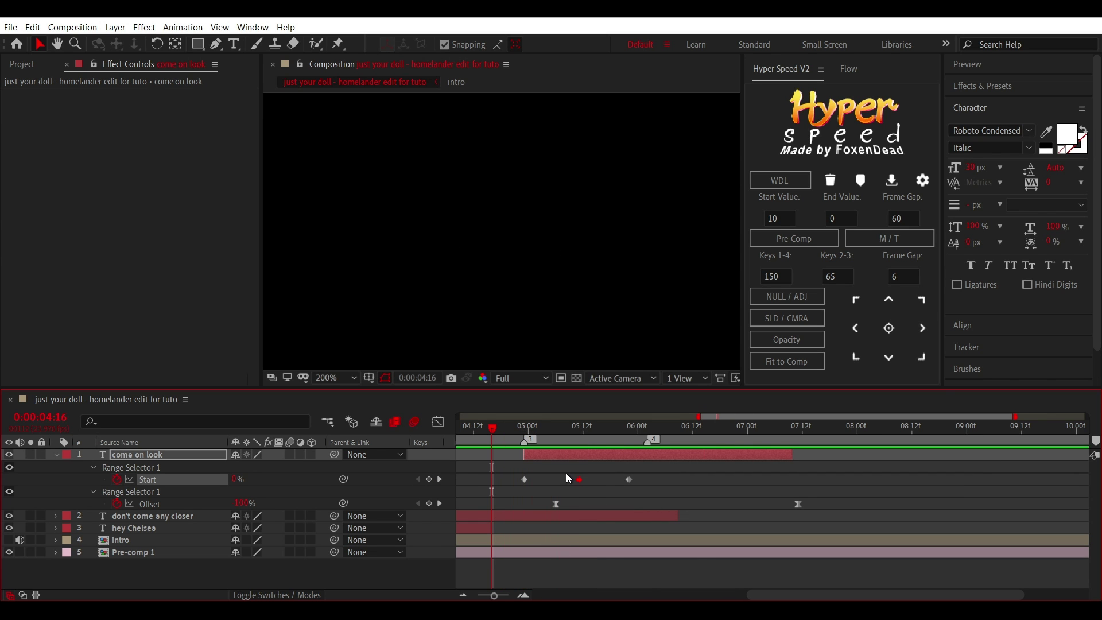
{"action": "left_click_drag", "start_coordinate": [580, 479], "coordinate": [556, 480]}
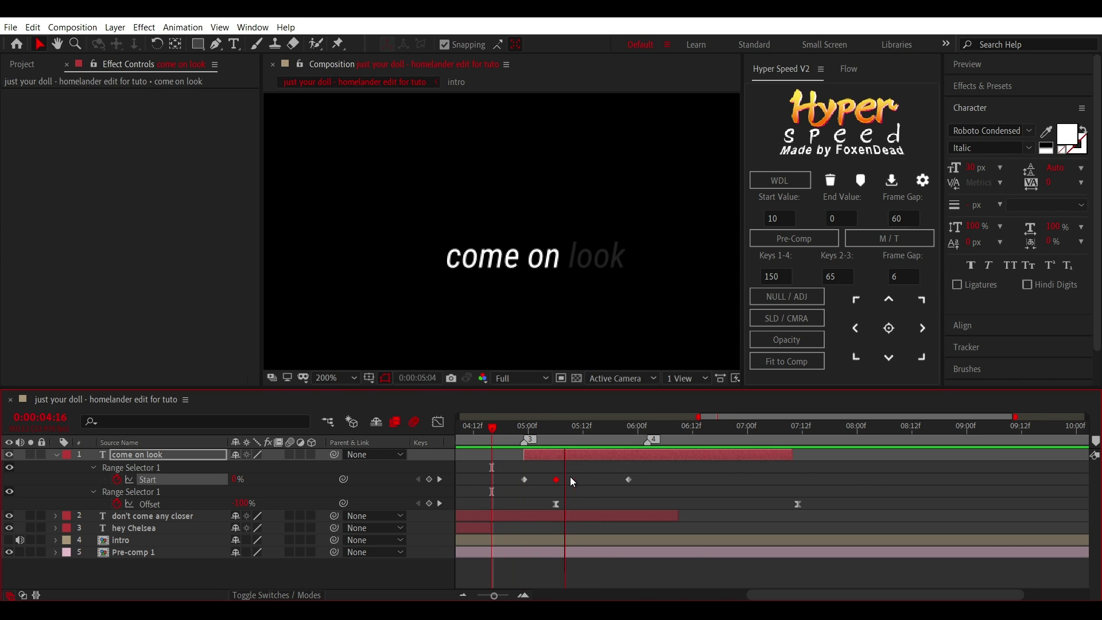
{"action": "left_click_drag", "start_coordinate": [629, 480], "coordinate": [614, 479]}
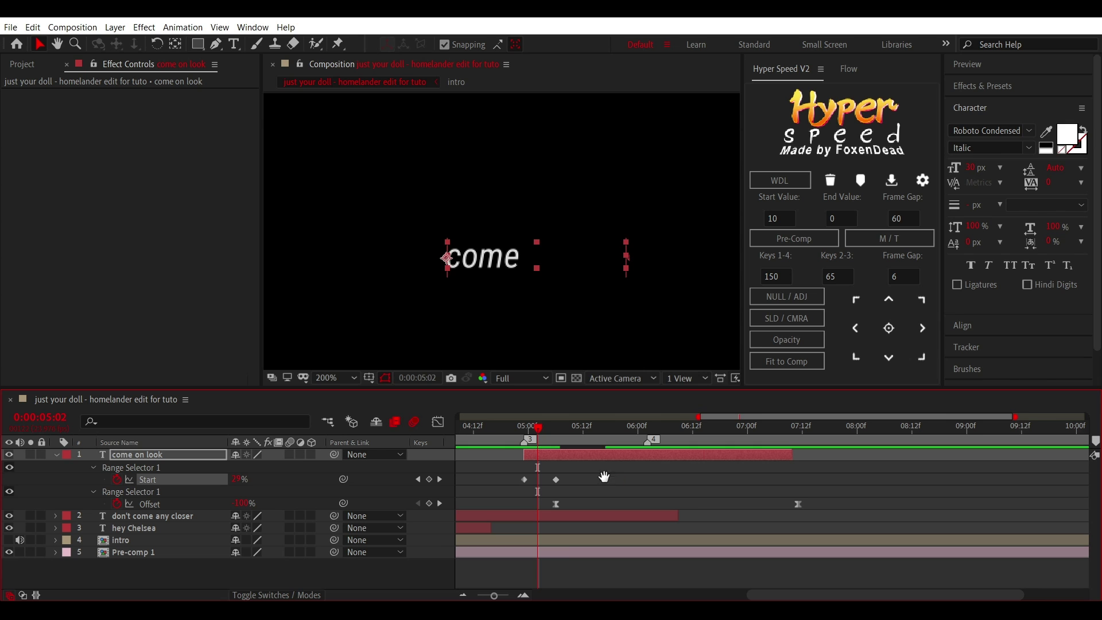
{"action": "key", "text": "shift+Page_Down"}
{"action": "left_click", "coordinate": [508, 434]}
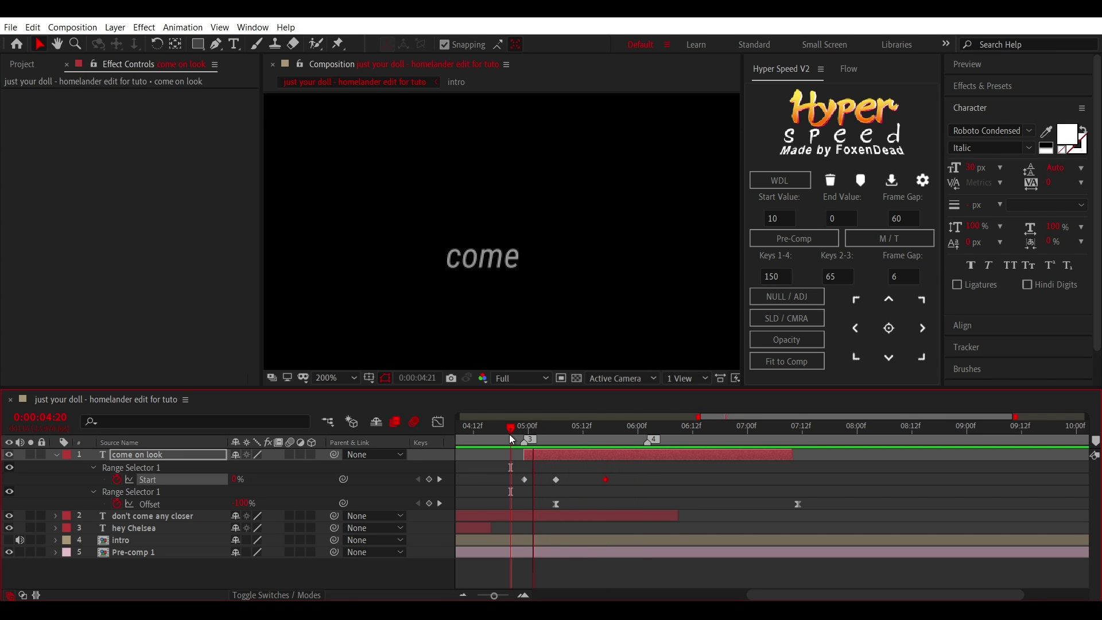
{"action": "left_click", "coordinate": [579, 435]}
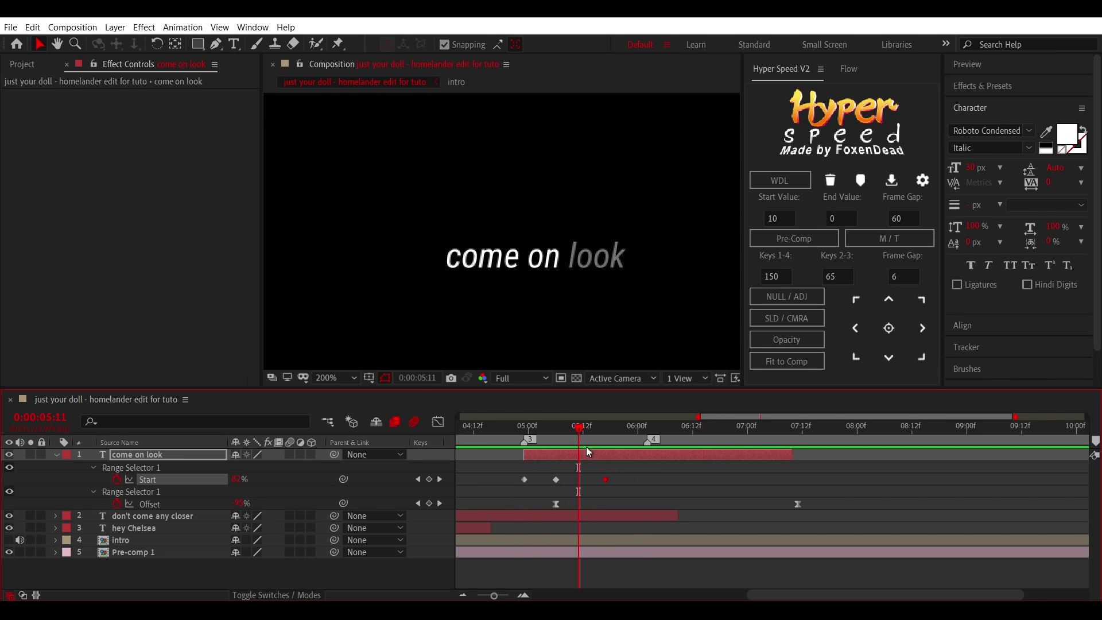
{"action": "left_click", "coordinate": [615, 434]}
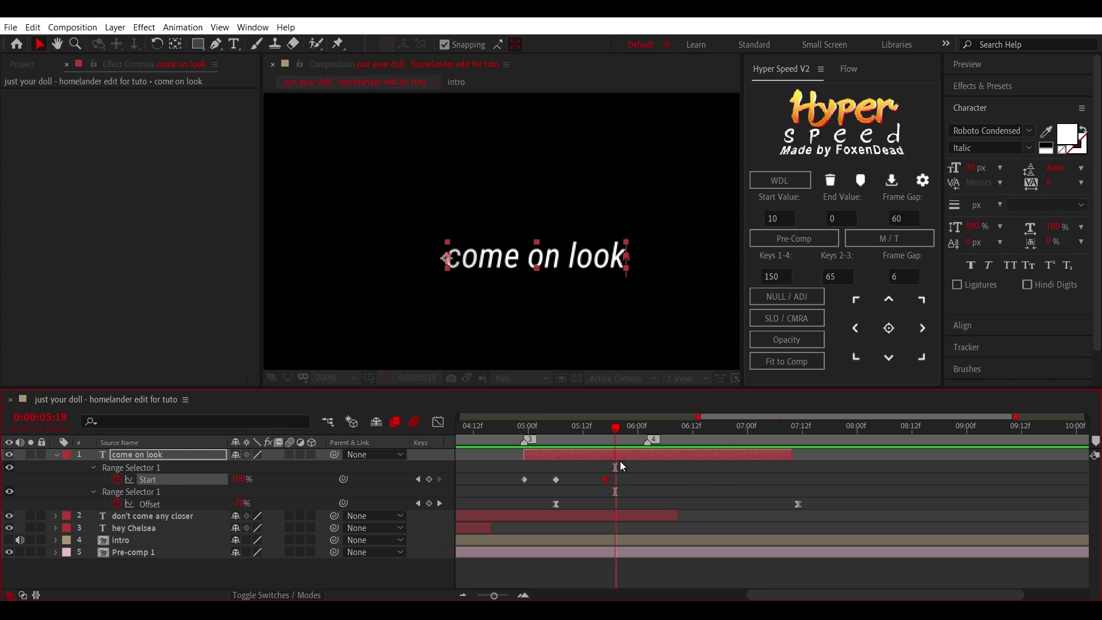
{"action": "left_click", "coordinate": [621, 457]}
Step: Duplicate 'come on look' and snap the copy to start at marker 4, around 6:01
{"action": "key", "text": "ctrl+d"}
{"action": "mouse_move", "coordinate": [618, 453]}
{"action": "left_mouse_down"}
{"action": "mouse_move", "coordinate": [742, 454]}
{"action": "mouse_move", "coordinate": [713, 443]}
{"action": "left_mouse_up"}
{"action": "left_click", "coordinate": [721, 487]}
Step: Lower the copy's Position Y and paste 'i'm here now you jump' as its text
{"action": "key", "text": "ctrl+a"}
{"action": "key", "text": "u"}
{"action": "key", "text": "u"}
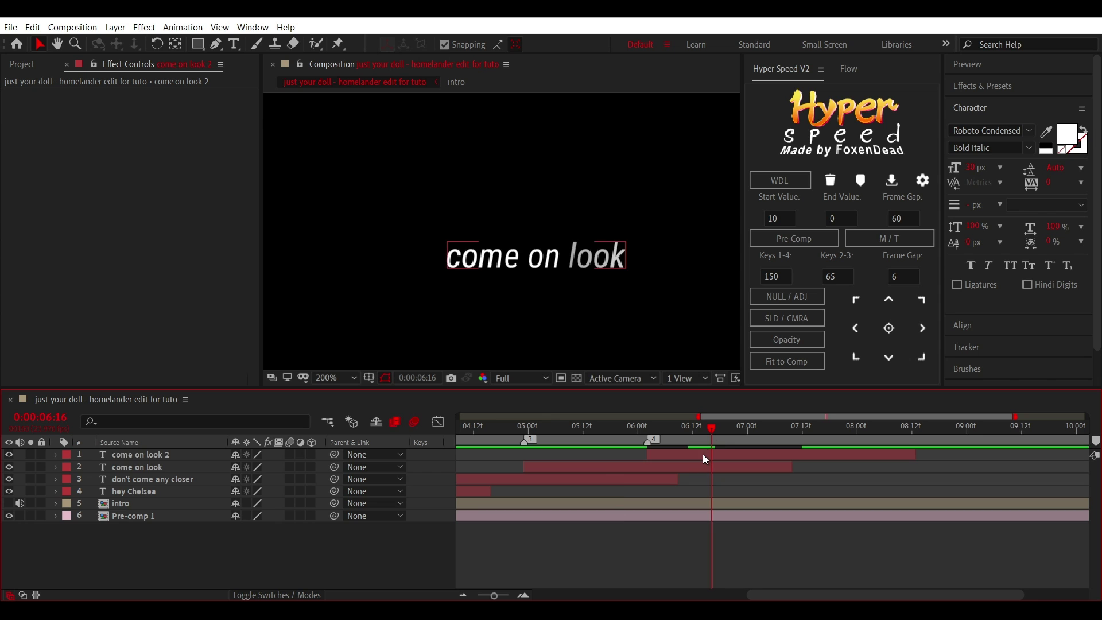
{"action": "left_click", "coordinate": [703, 455]}
{"action": "key", "text": "p"}
{"action": "left_click_drag", "start_coordinate": [260, 468], "coordinate": [284, 466]}
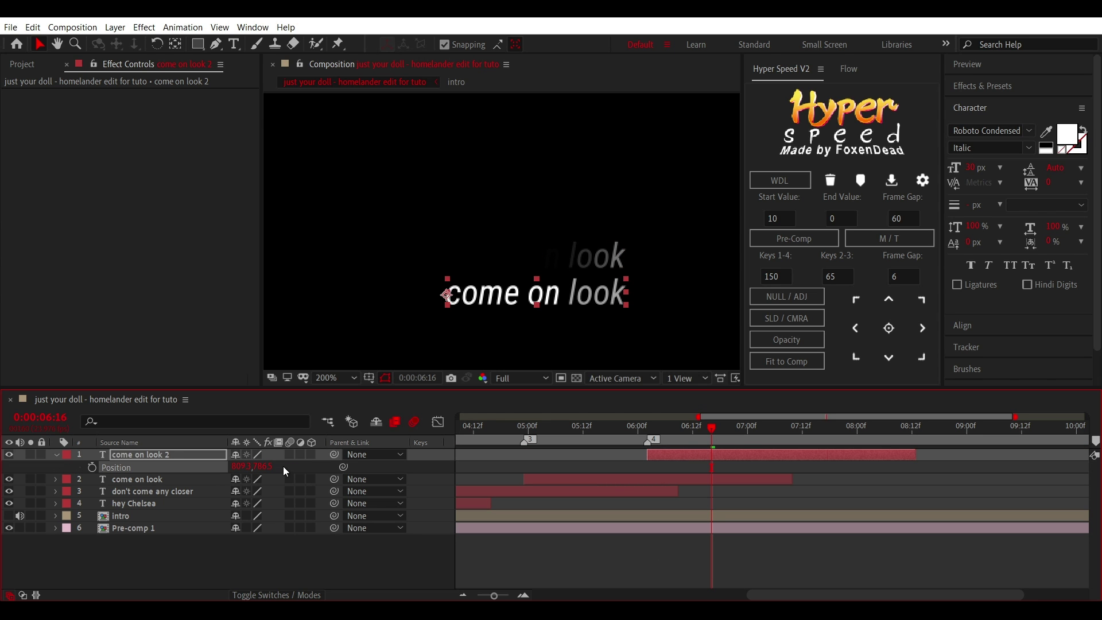
{"action": "double_click", "coordinate": [689, 454]}
{"action": "type", "text": "i'm here now you jump"}
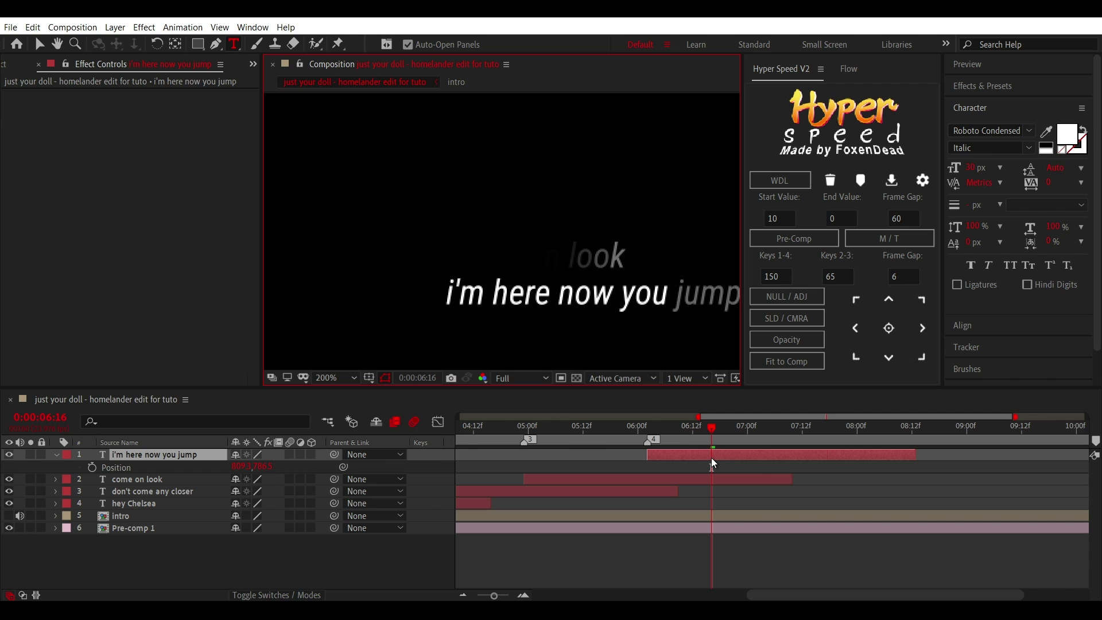
{"action": "key", "text": "Escape"}
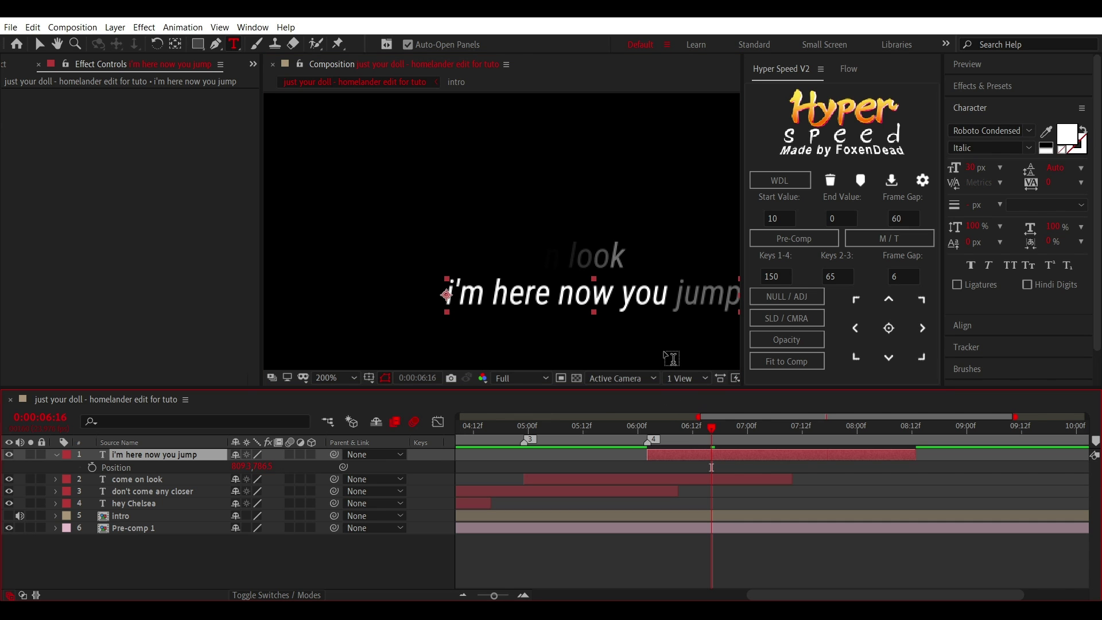
Step: Scrub 6:16 to 6:21 and show both lines' Position values together
{"action": "key", "text": "v"}
{"action": "left_click_drag", "start_coordinate": [664, 346], "coordinate": [560, 346]}
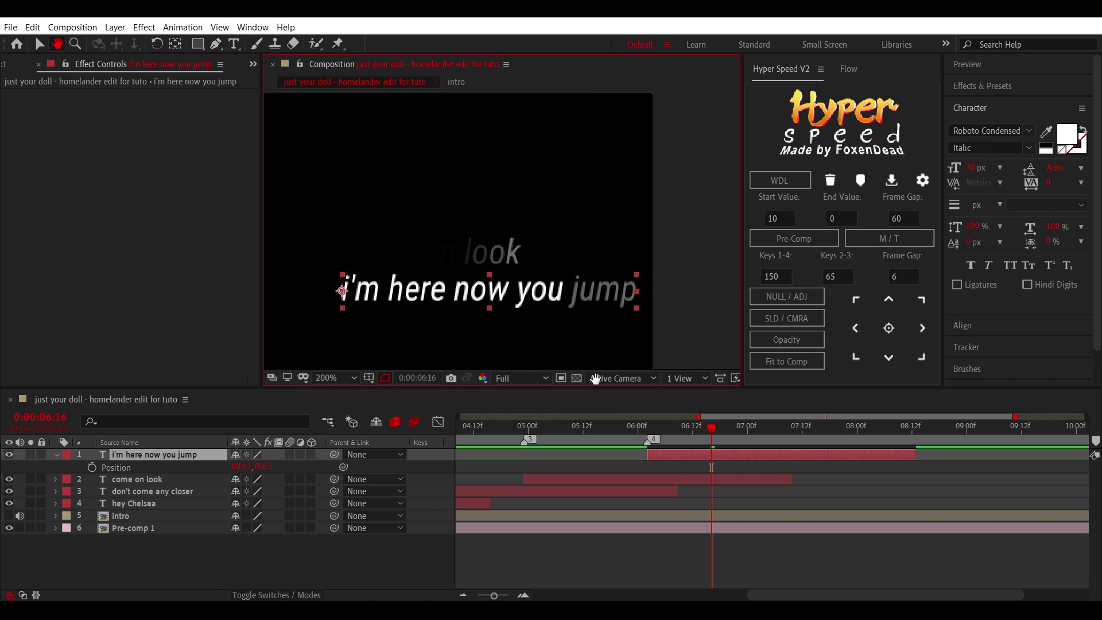
{"action": "left_click_drag", "start_coordinate": [632, 436], "coordinate": [735, 453]}
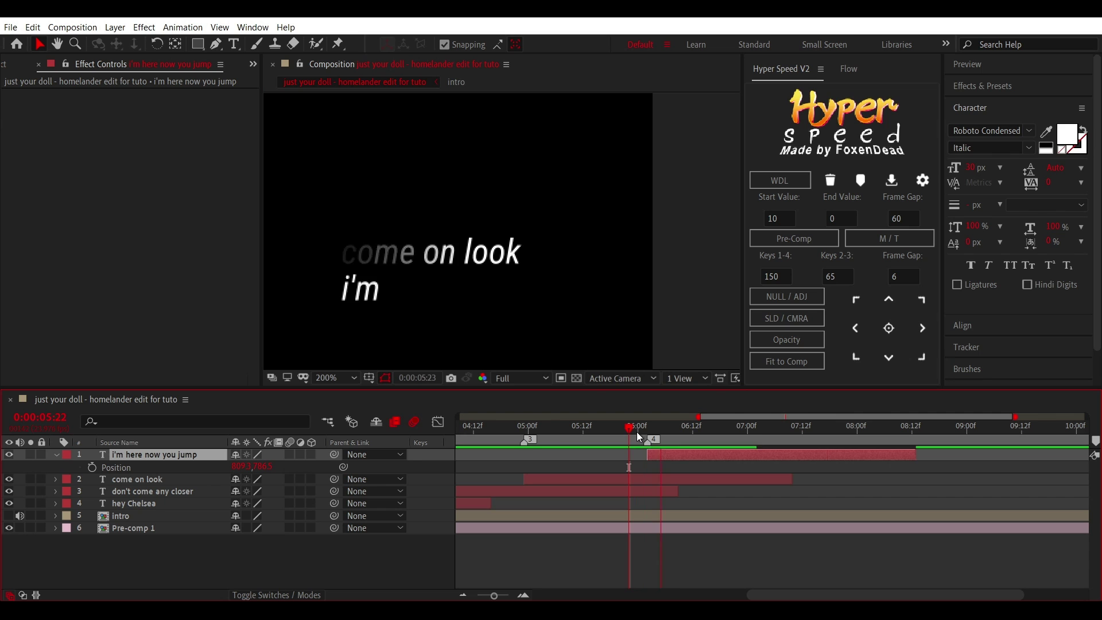
{"action": "left_click", "coordinate": [721, 480], "text": "shift"}
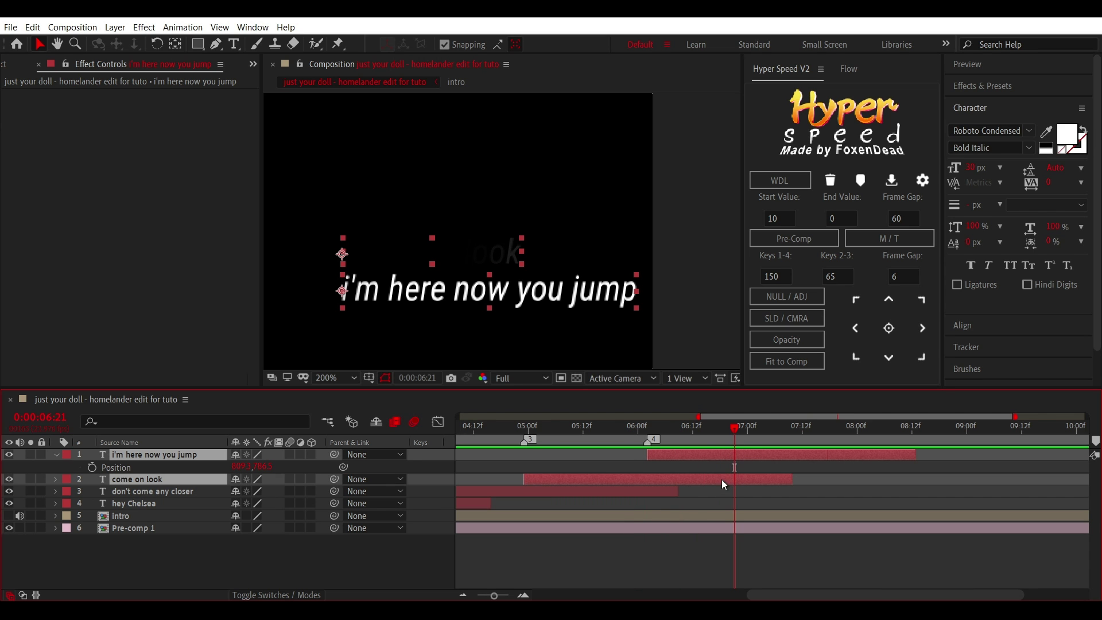
{"action": "key", "text": "p"}
{"action": "key", "text": "p"}
Step: Preview the lines from 4:23 to 6:15, then scrub from 6:00 to 6:11
{"action": "mouse_move", "coordinate": [481, 350]}
{"action": "left_mouse_down"}
{"action": "mouse_move", "coordinate": [425, 350]}
{"action": "mouse_move", "coordinate": [503, 344]}
{"action": "left_mouse_up"}
{"action": "left_click_drag", "start_coordinate": [631, 428], "coordinate": [524, 427]}
{"action": "key", "text": "space"}
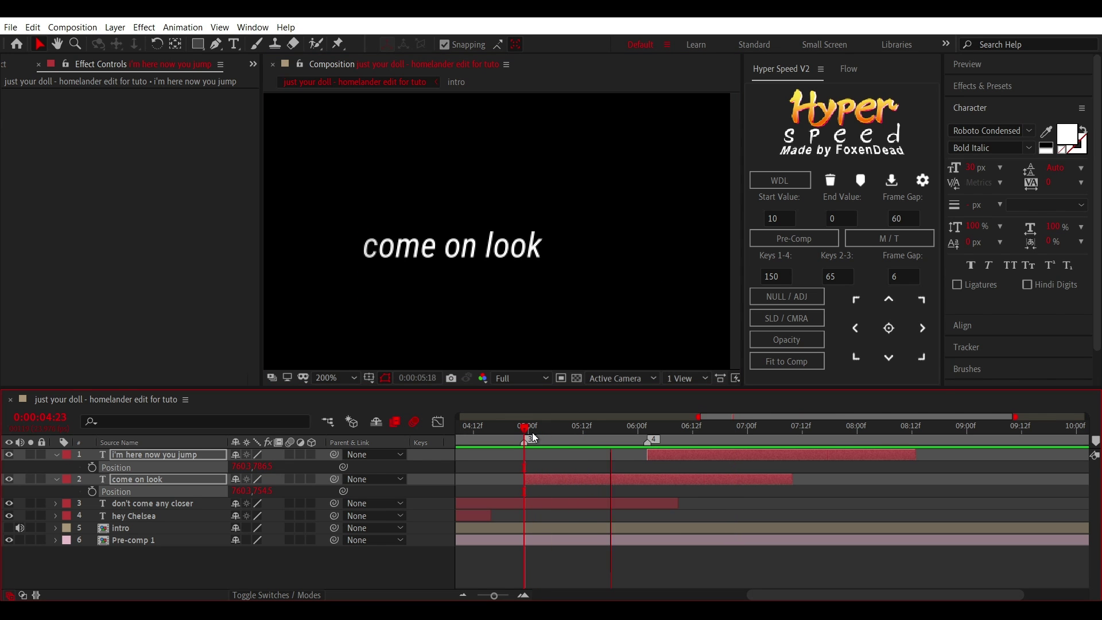
{"action": "left_click", "coordinate": [705, 435]}
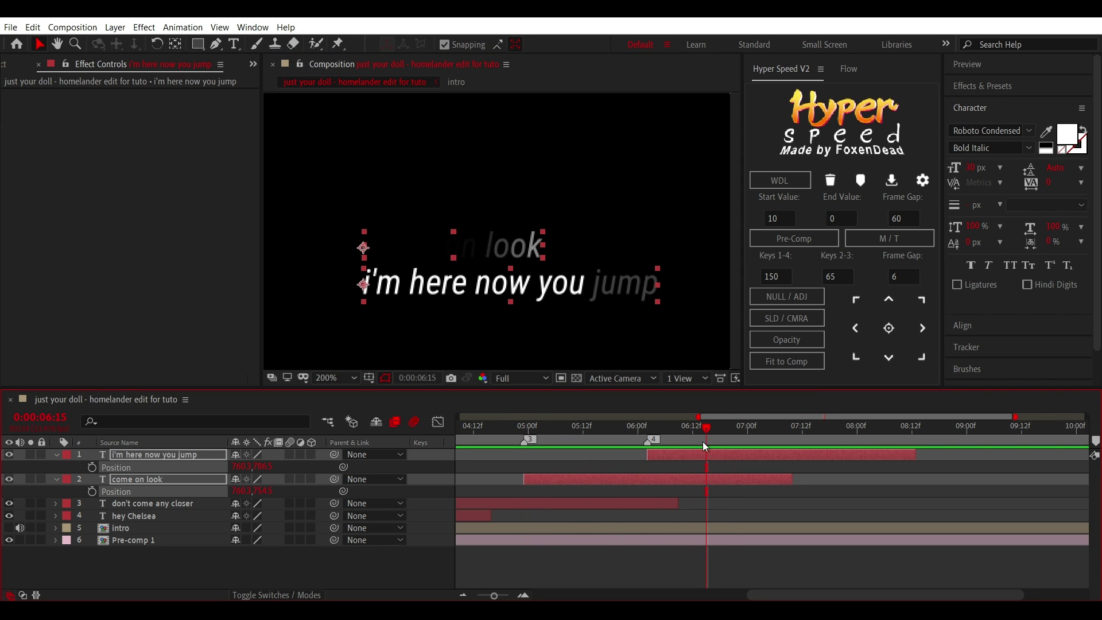
{"action": "left_click", "coordinate": [697, 464]}
{"action": "left_click", "coordinate": [636, 427]}
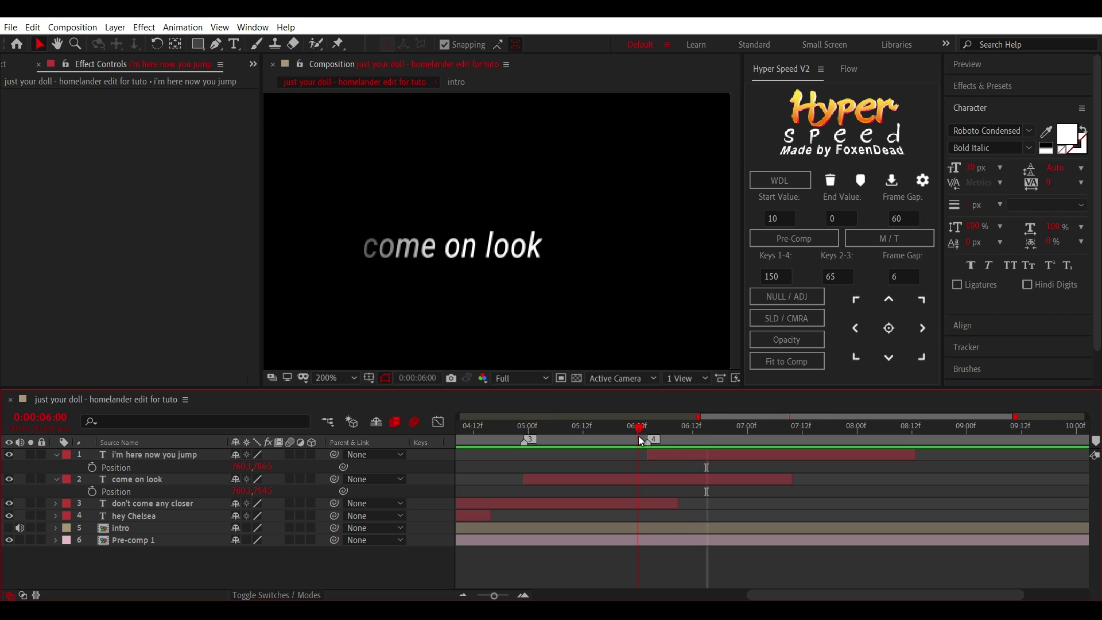
{"action": "mouse_move", "coordinate": [635, 429]}
{"action": "left_mouse_down"}
{"action": "mouse_move", "coordinate": [688, 439]}
{"action": "mouse_move", "coordinate": [677, 443]}
{"action": "left_mouse_up"}
Step: Set the 'i'm here now you jump' Start keyframe to 60%
{"action": "left_click", "coordinate": [667, 452]}
{"action": "key", "text": "u"}
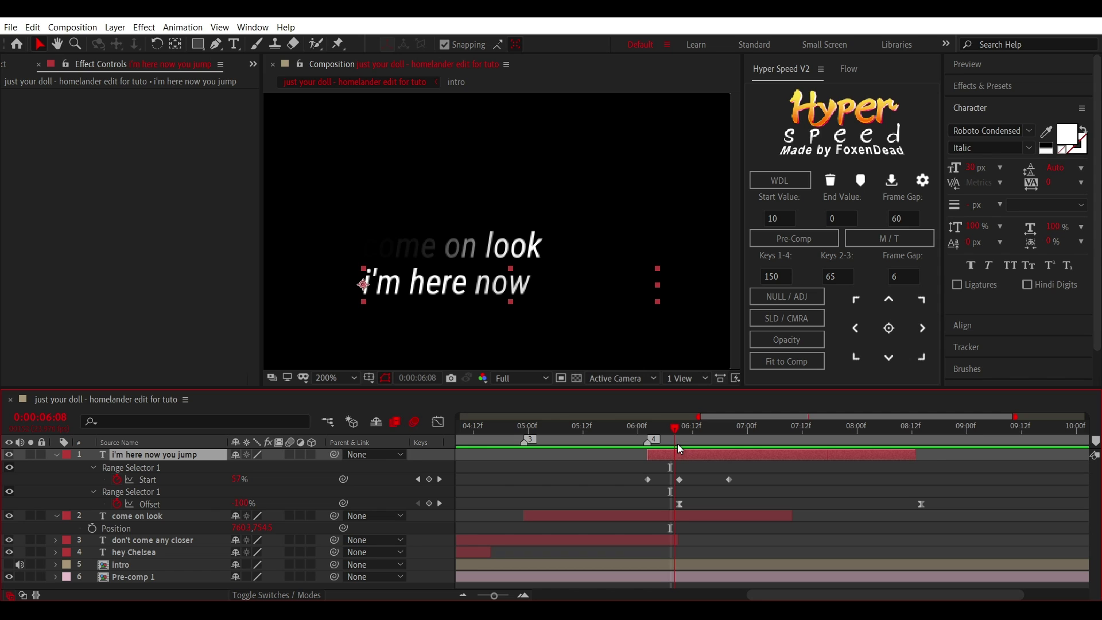
{"action": "key", "text": "Page_Down"}
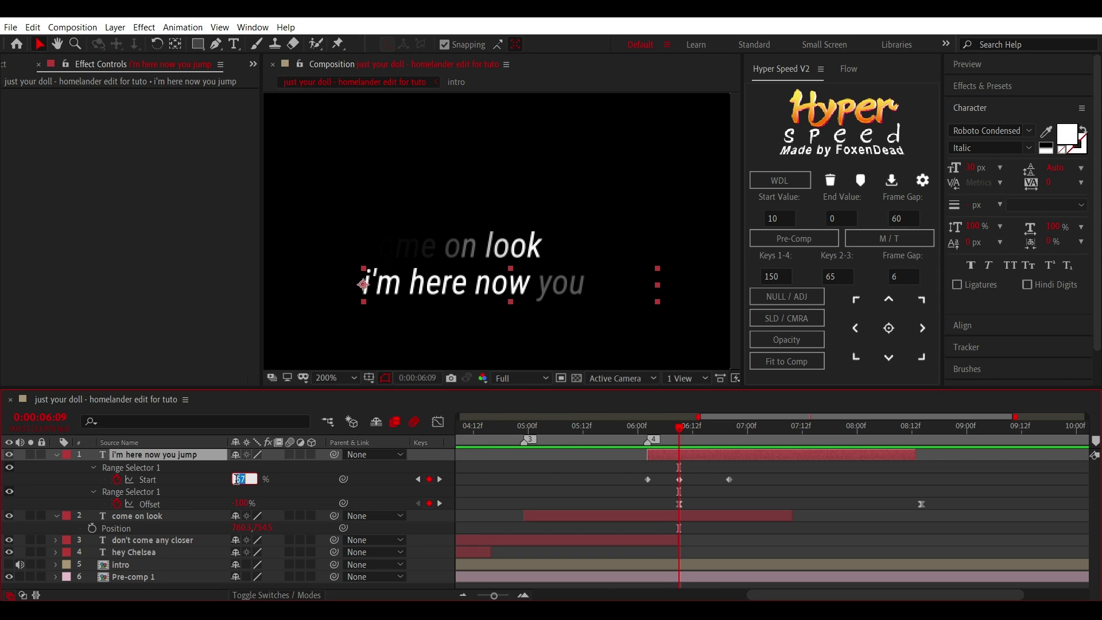
{"action": "type", "text": "60"}
{"action": "left_click", "coordinate": [277, 485]}
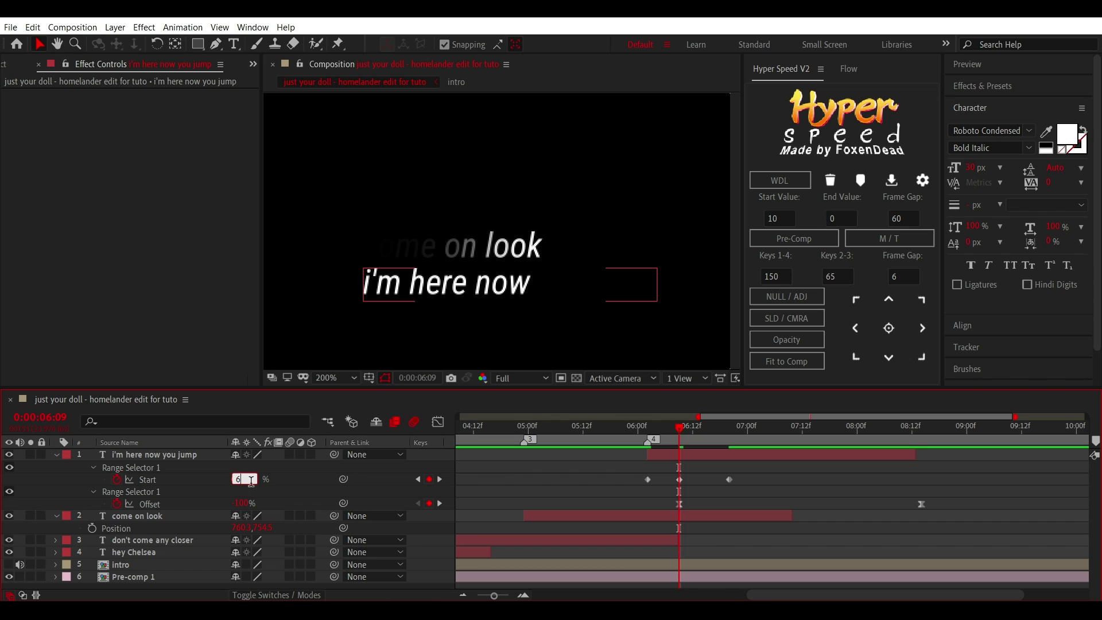
{"action": "type", "text": "1"}
{"action": "left_click", "coordinate": [283, 487]}
{"action": "left_click", "coordinate": [239, 480]}
{"action": "type", "text": "0"}
{"action": "key", "text": "Return"}
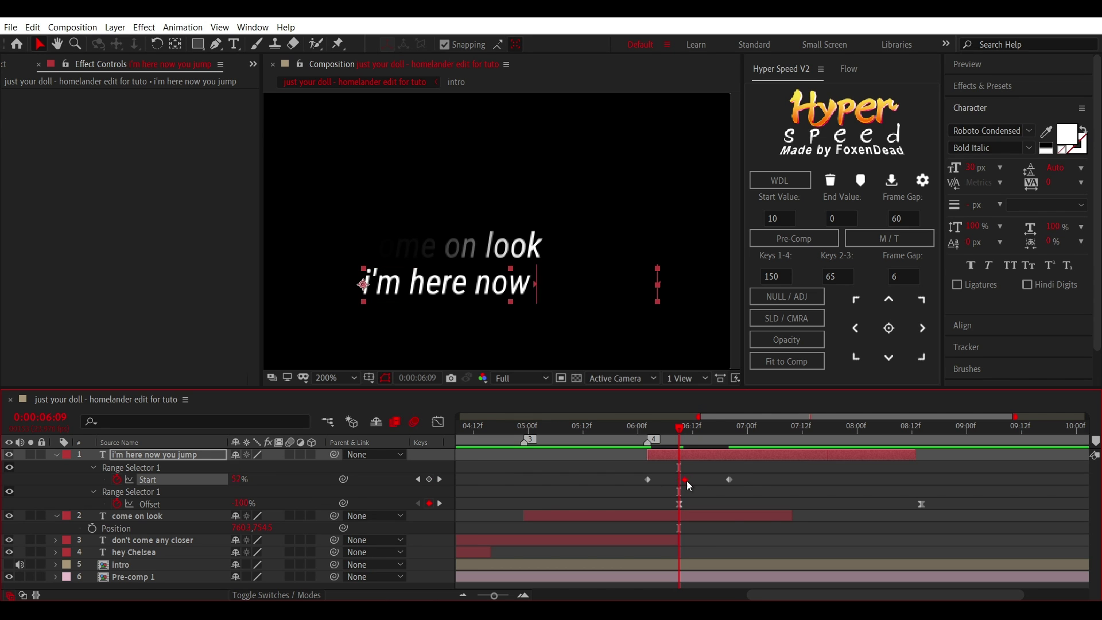
Step: Delay the Start keyframes and preview the reveal up to 6:12
{"action": "left_click_drag", "start_coordinate": [682, 479], "coordinate": [703, 479]}
{"action": "left_click_drag", "start_coordinate": [681, 429], "coordinate": [639, 441]}
{"action": "key", "text": "space"}
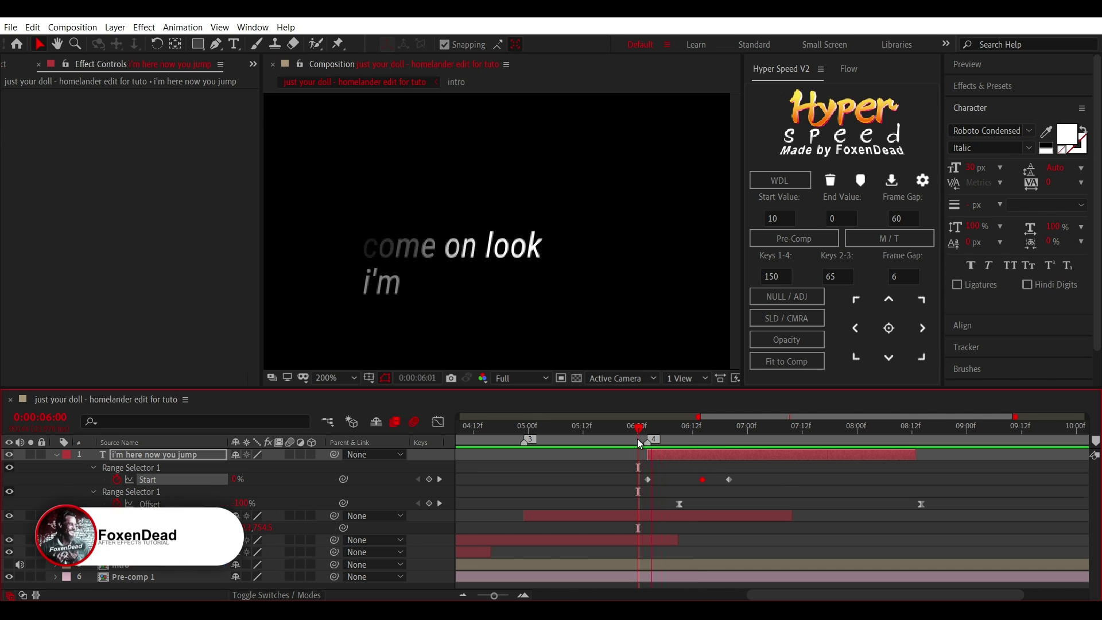
{"action": "left_click", "coordinate": [691, 445]}
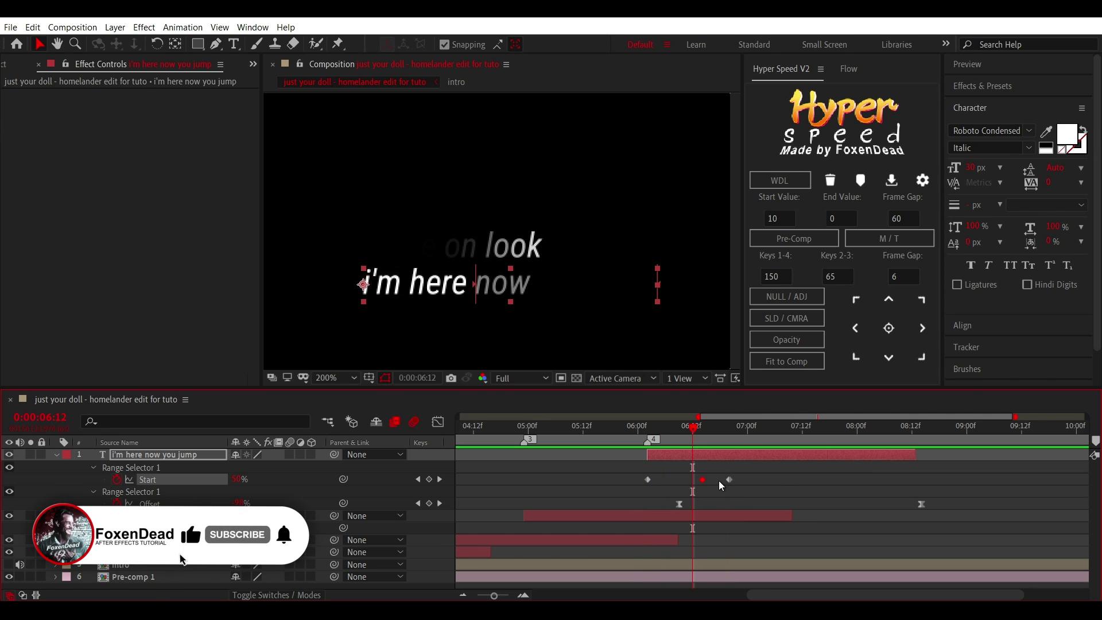
{"action": "left_click_drag", "start_coordinate": [729, 479], "coordinate": [779, 479]}
Step: Copy the last Start keyframe, paste it later, and replay from 5:23
{"action": "key", "text": "ctrl+c"}
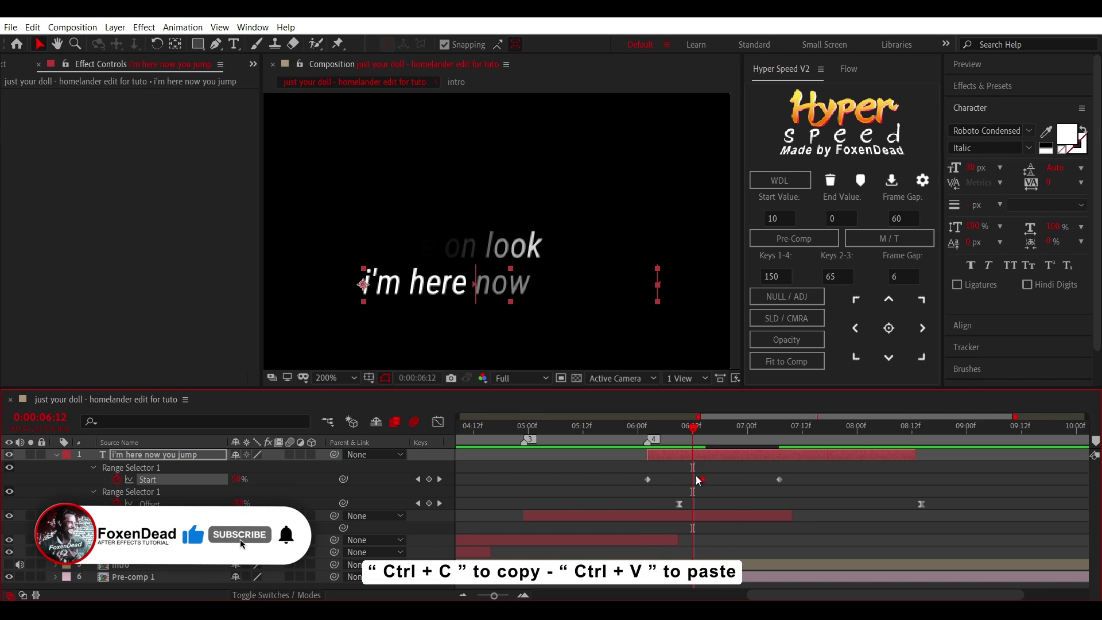
{"action": "left_click", "coordinate": [735, 435]}
{"action": "key", "text": "ctrl+v"}
{"action": "left_click", "coordinate": [637, 439]}
{"action": "left_click", "coordinate": [635, 436]}
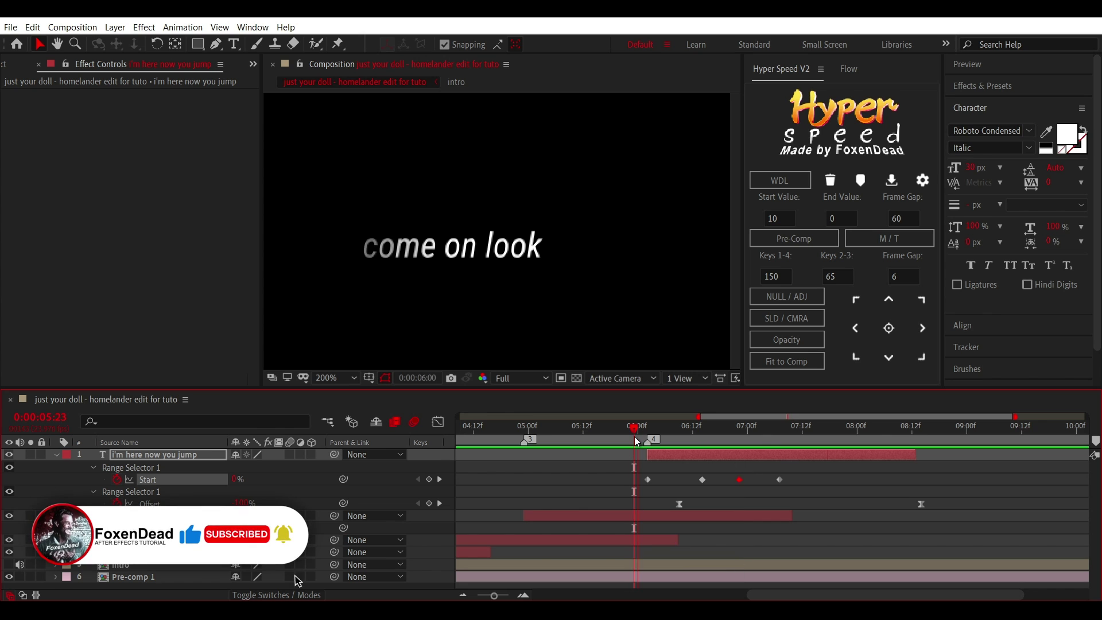
{"action": "key", "text": "space"}
Step: Nudge the final Start keyframes later, lengthen the layer, and select both Offset keyframes
{"action": "key", "text": "space"}
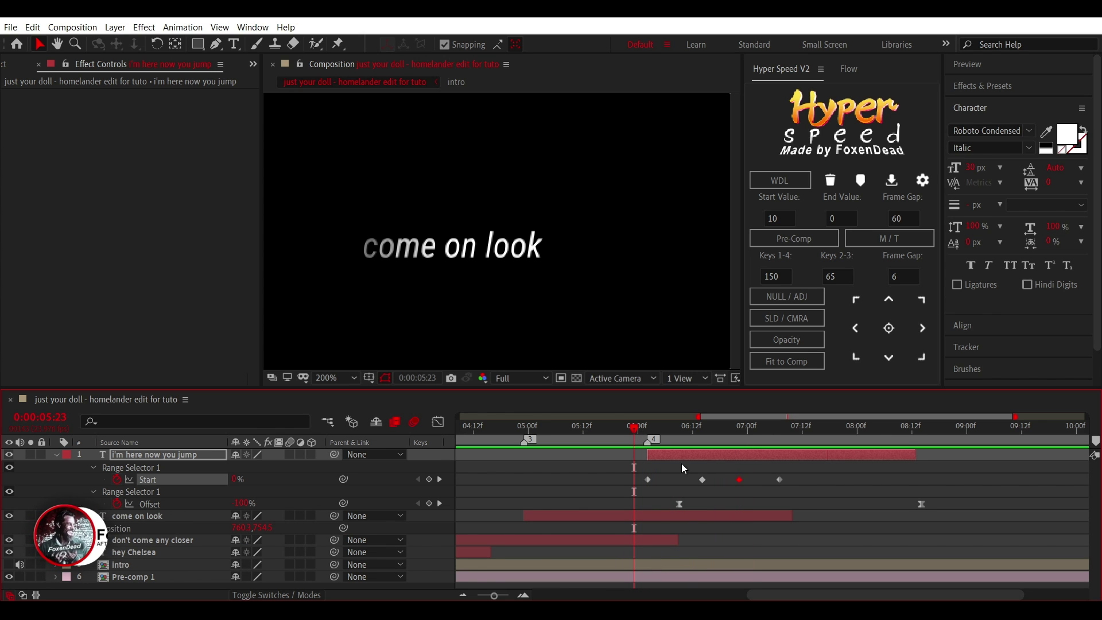
{"action": "left_click_drag", "start_coordinate": [703, 479], "coordinate": [711, 479]}
{"action": "key", "text": "space"}
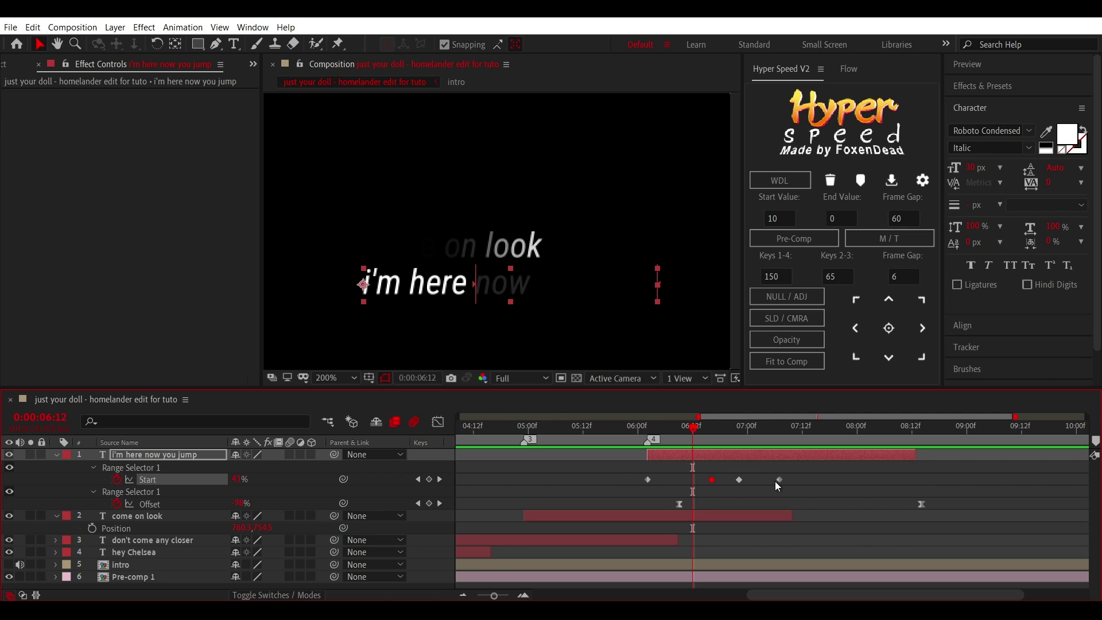
{"action": "left_click_drag", "start_coordinate": [783, 481], "coordinate": [790, 479]}
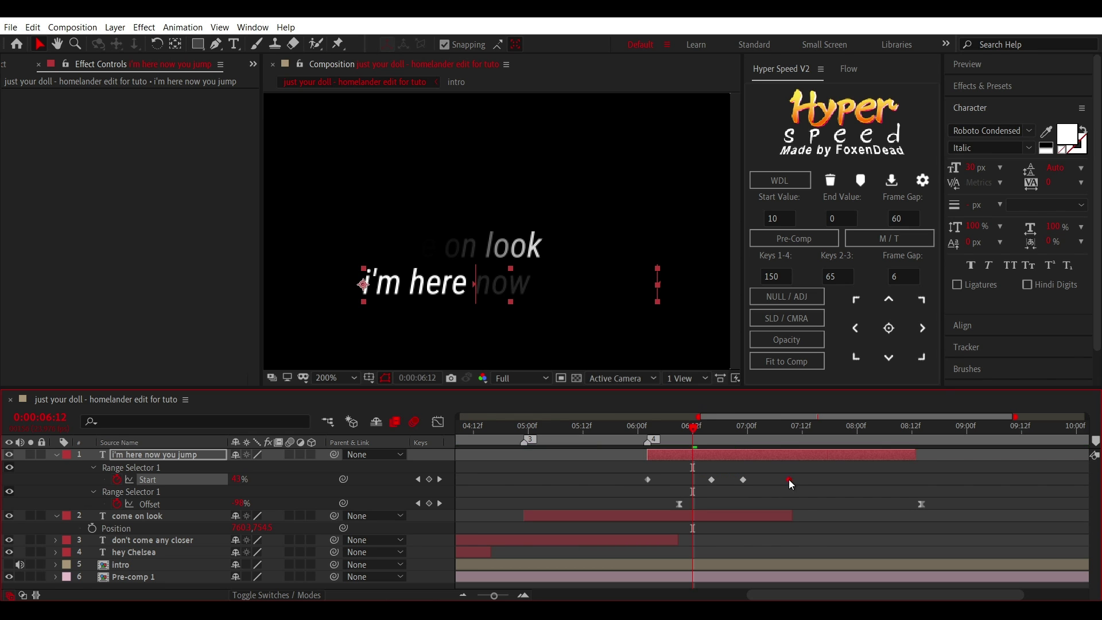
{"action": "left_click_drag", "start_coordinate": [763, 426], "coordinate": [725, 427]}
{"action": "left_click_drag", "start_coordinate": [919, 459], "coordinate": [979, 459]}
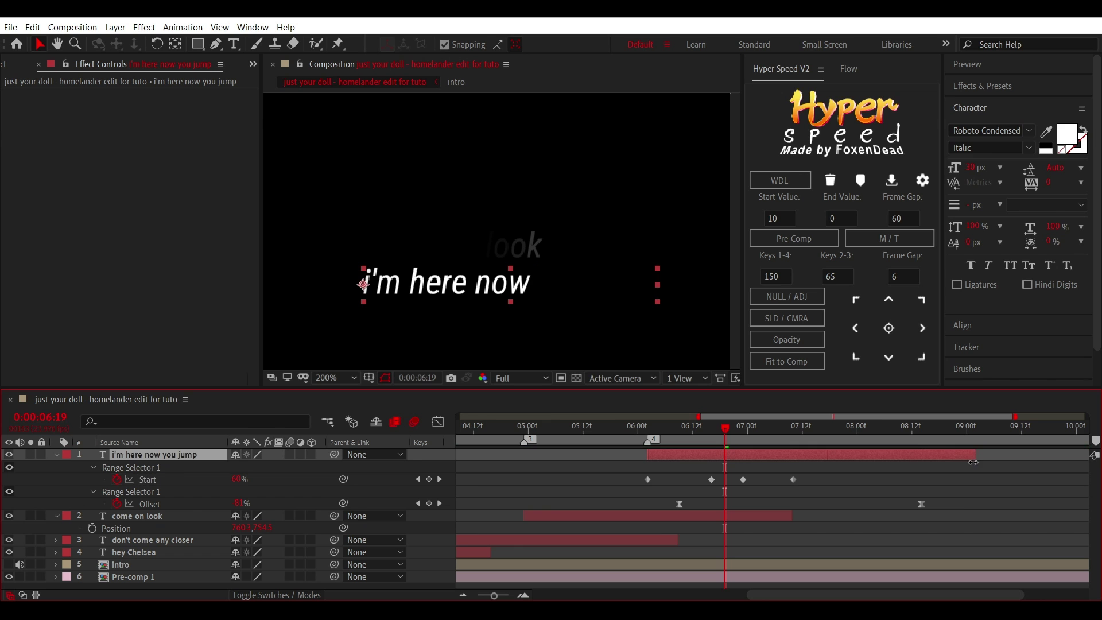
{"action": "mouse_move", "coordinate": [960, 501]}
{"action": "left_mouse_down"}
{"action": "mouse_move", "coordinate": [690, 511]}
{"action": "mouse_move", "coordinate": [730, 510]}
{"action": "left_mouse_up"}
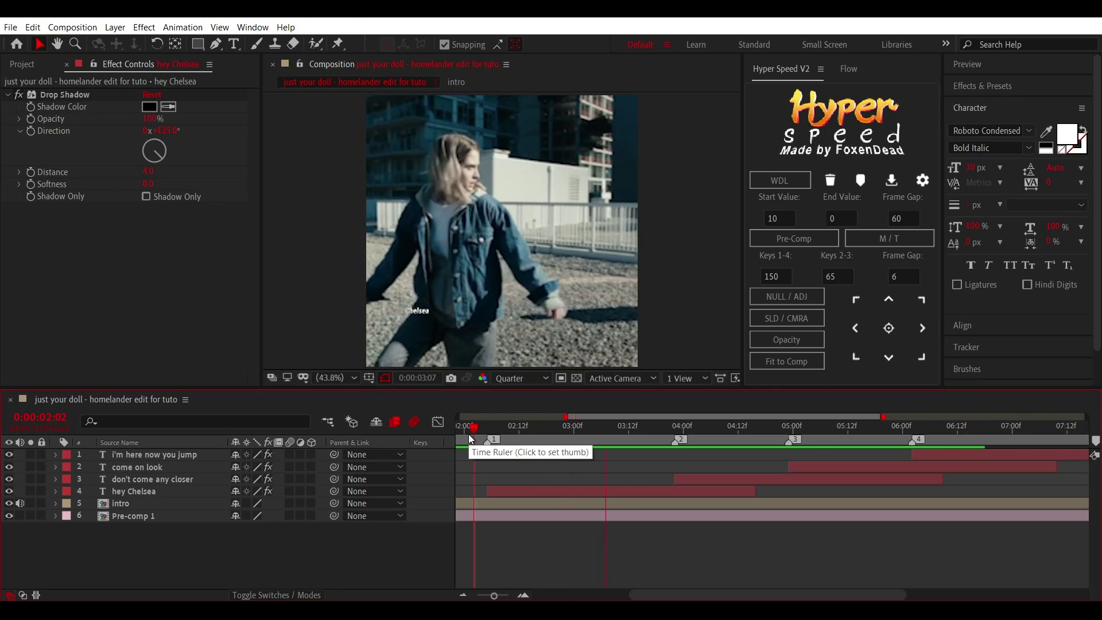
Step: Switch the viewer from Quarter to Full resolution and hide the intro footage layer
{"action": "left_click", "coordinate": [507, 379]}
{"action": "left_click", "coordinate": [494, 410]}
{"action": "left_click", "coordinate": [9, 502]}
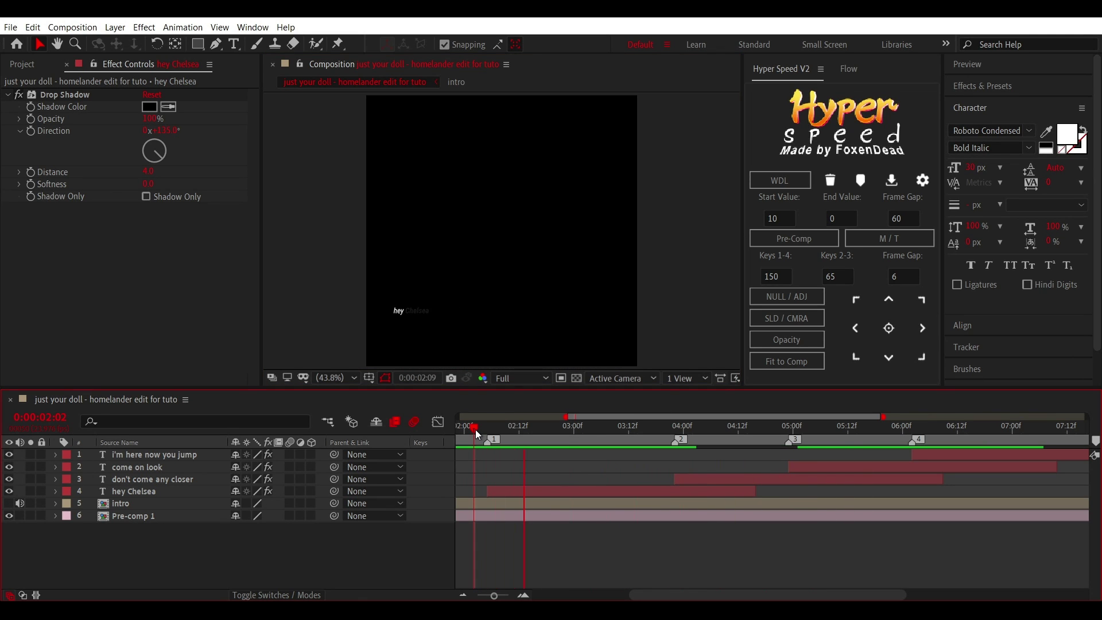